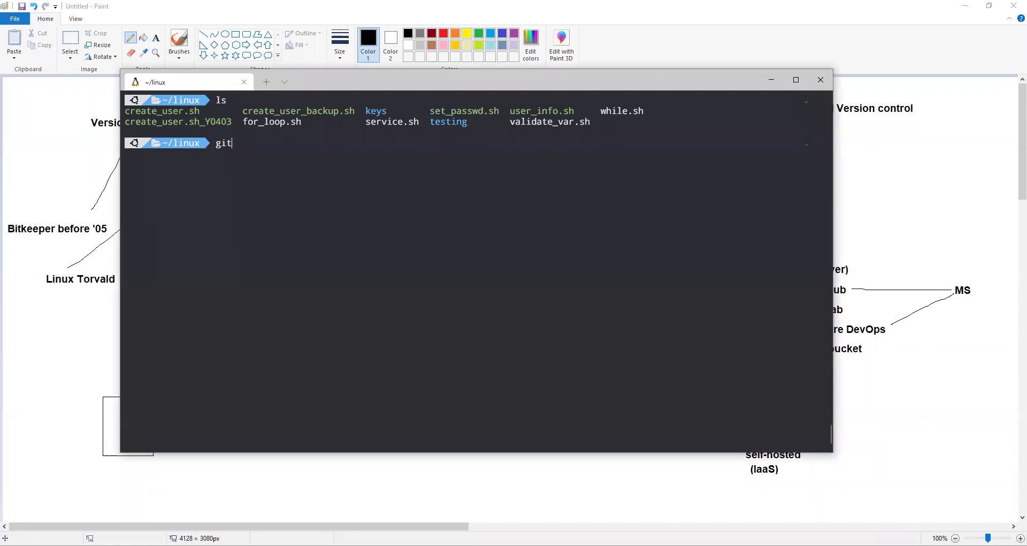
Step: Check the installed Git version in the terminal with git --version
type("--version")
key("Return")
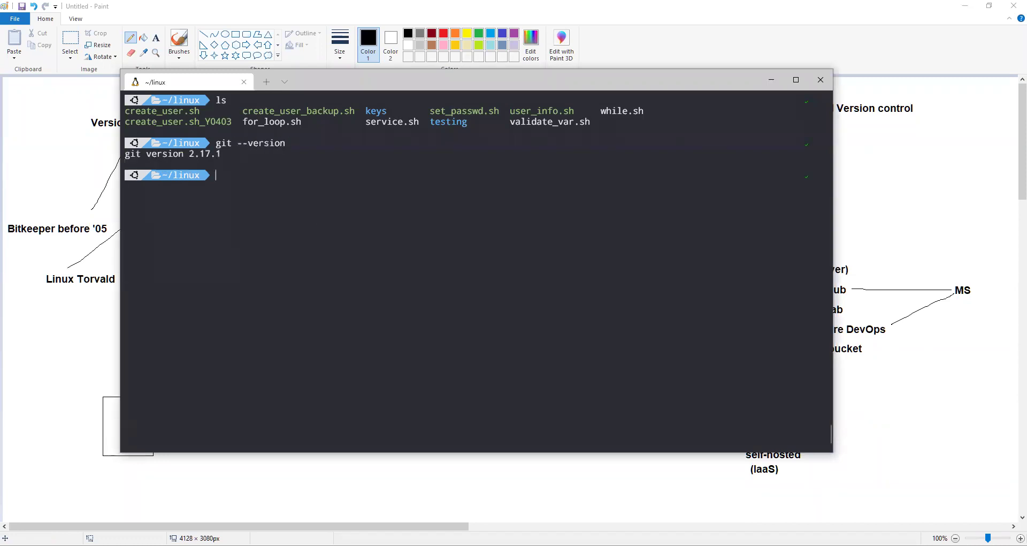
left_click(83, 158)
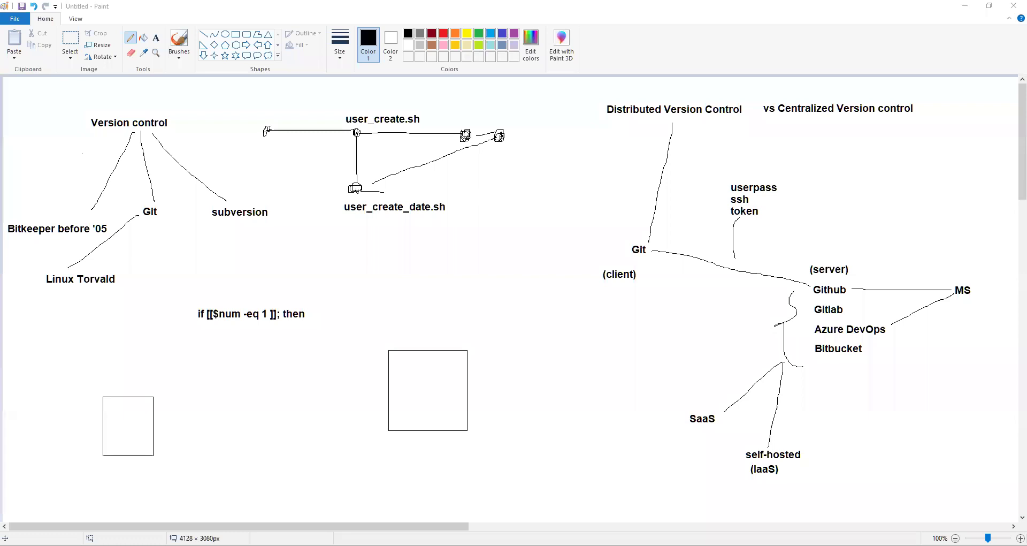
Step: Switch to the browser, go to the GitLab projects dashboard and sign out of the account
key("alt+Tab")
scroll(118, 99, "up", 3)
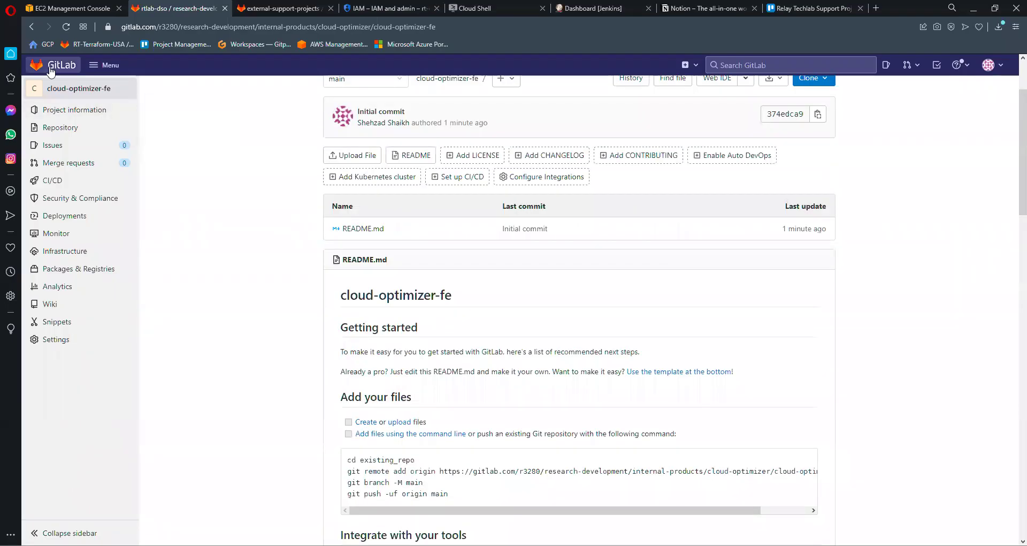
left_click(51, 71)
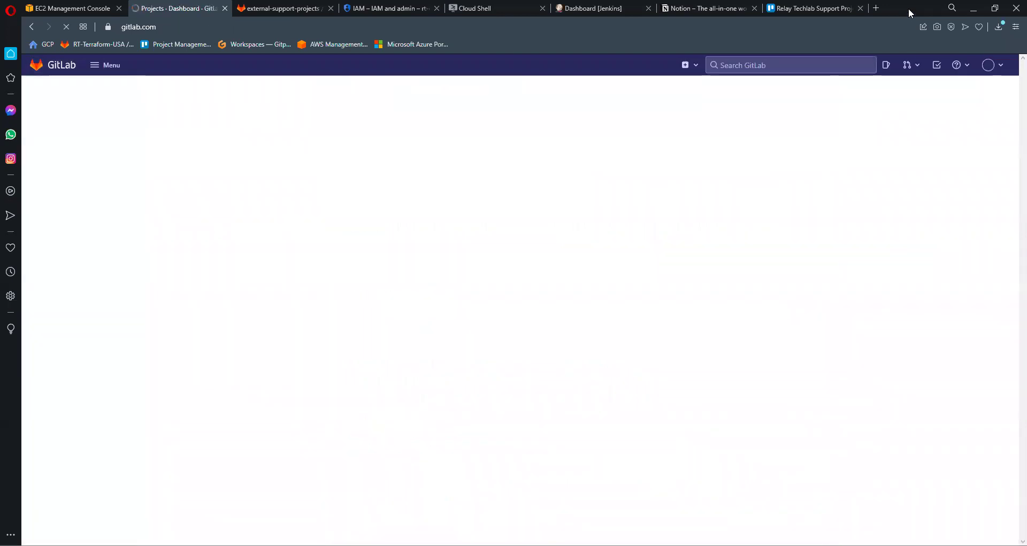
left_click(1002, 67)
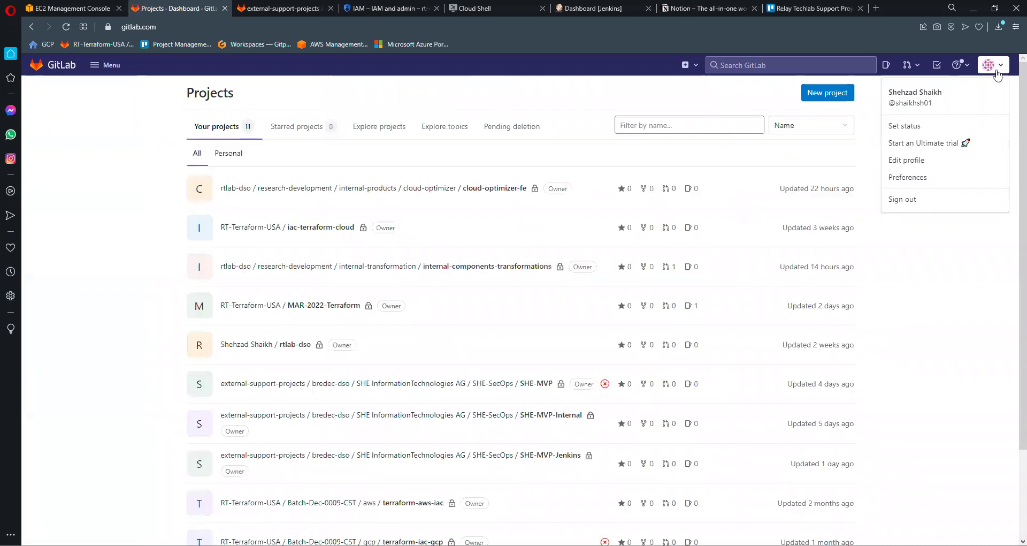
left_click(909, 199)
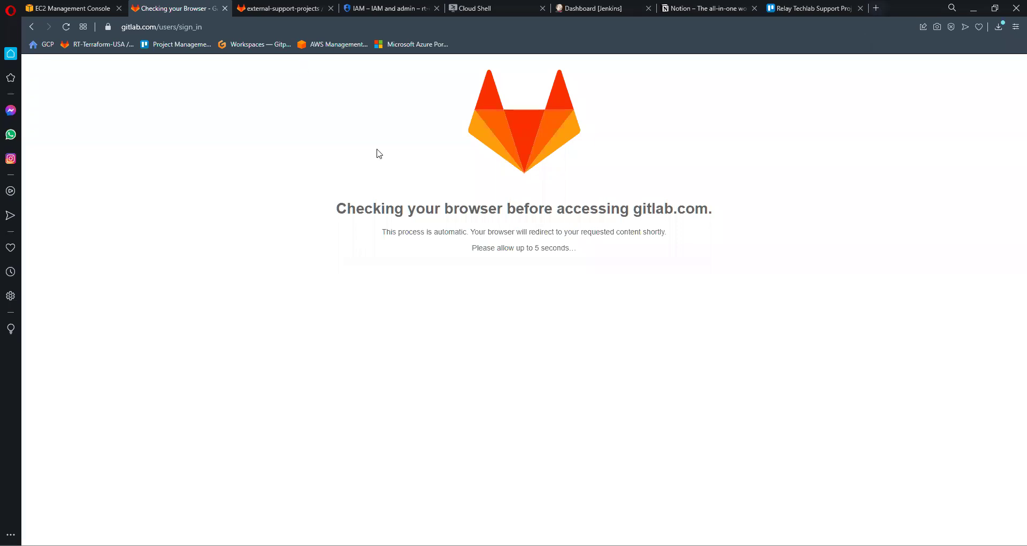
Step: Search the web for "git installation" in a new tab and open the git-scm.com Downloads page
key("ctrl+t")
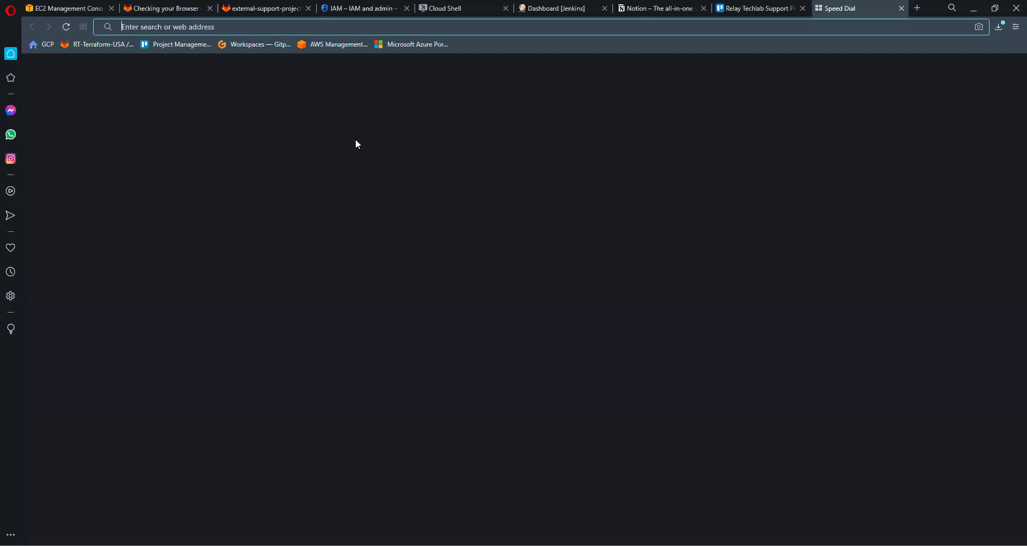
type("aws")
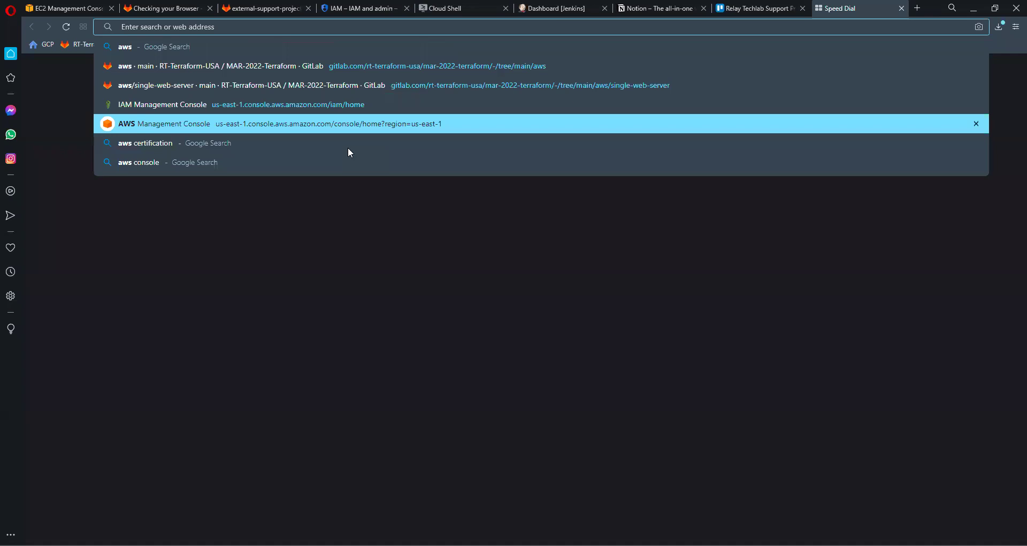
type("git install")
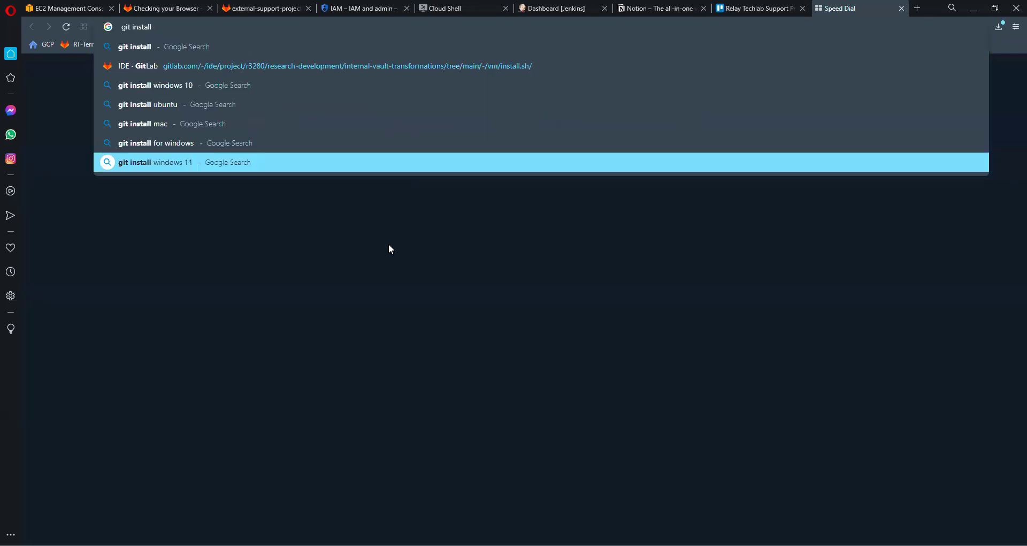
key("BackSpace")
type("at")
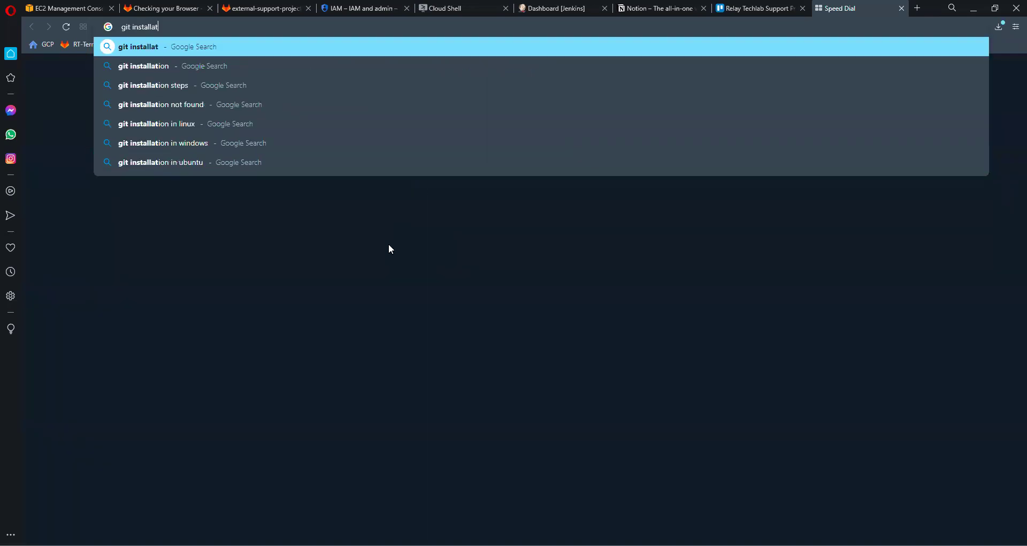
type("ion")
key("Return")
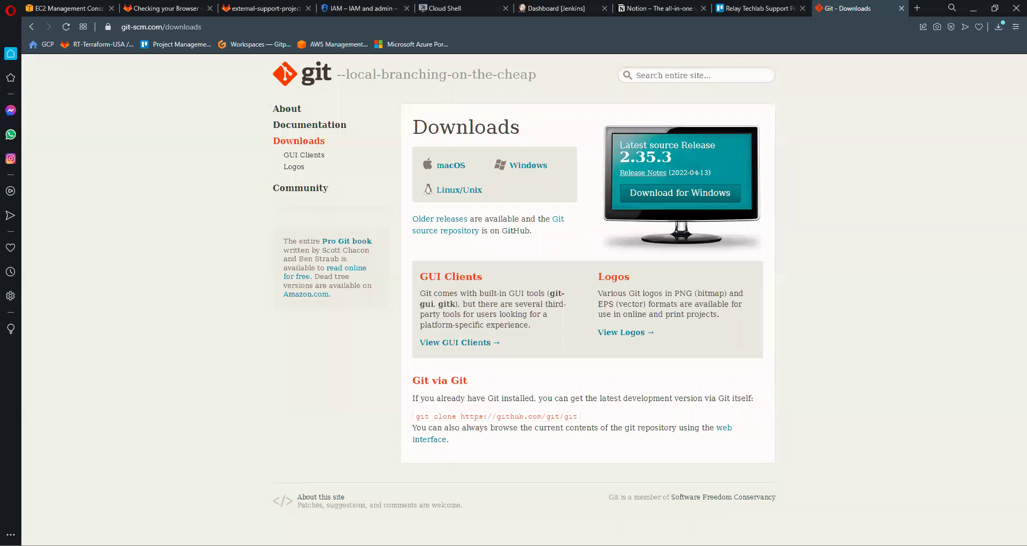
Step: Switch to the Linux terminal and display the contents of /etc/os-release
key("alt+Tab")
type("install")
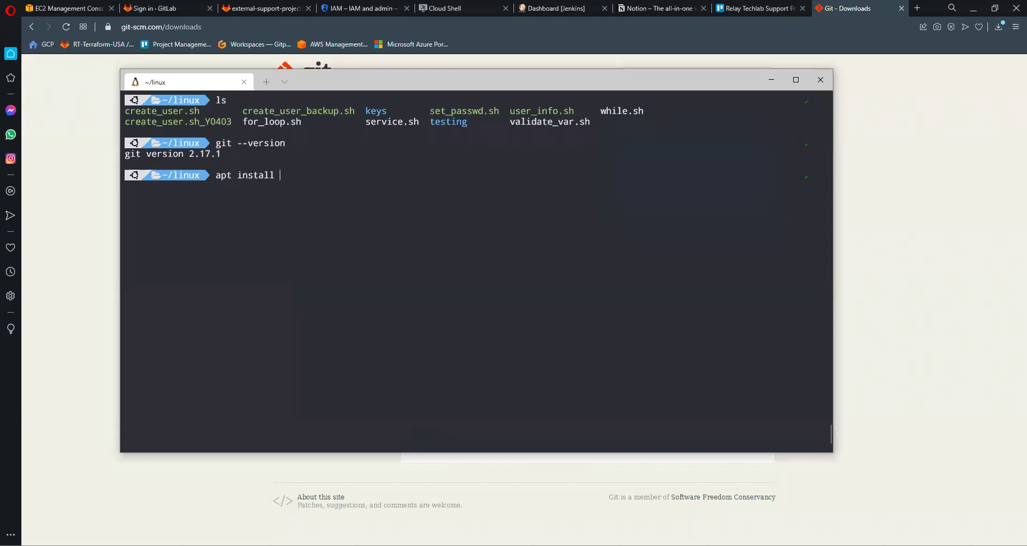
key("ctrl+u")
type("cat /")
key("Tab")
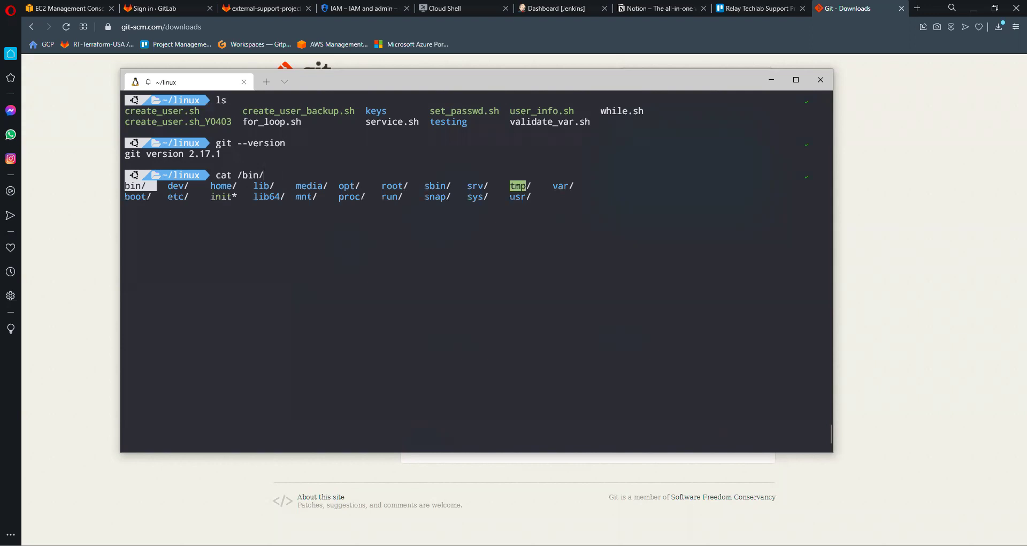
key("ctrl+u")
type("cat ")
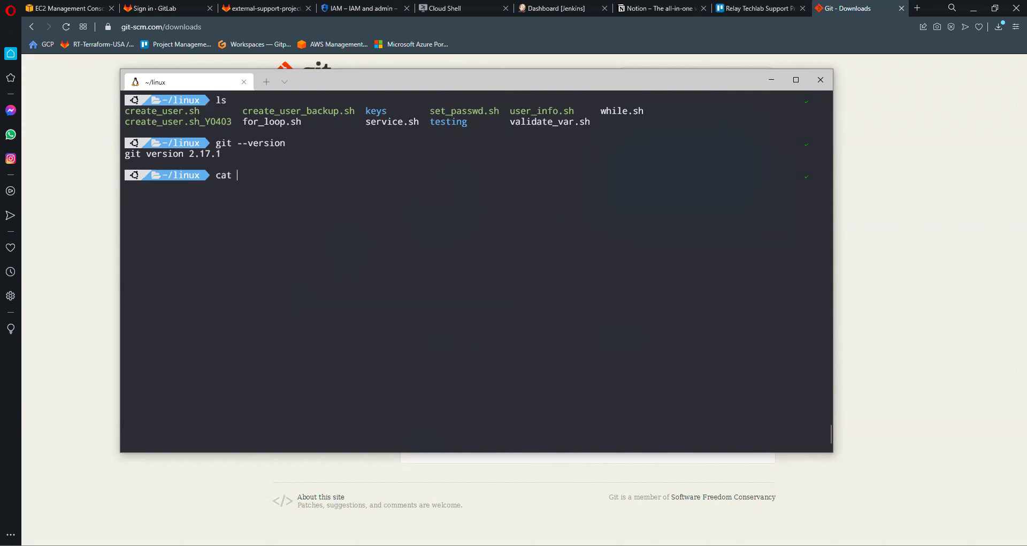
type("/etc/os")
key("Tab")
key("Return")
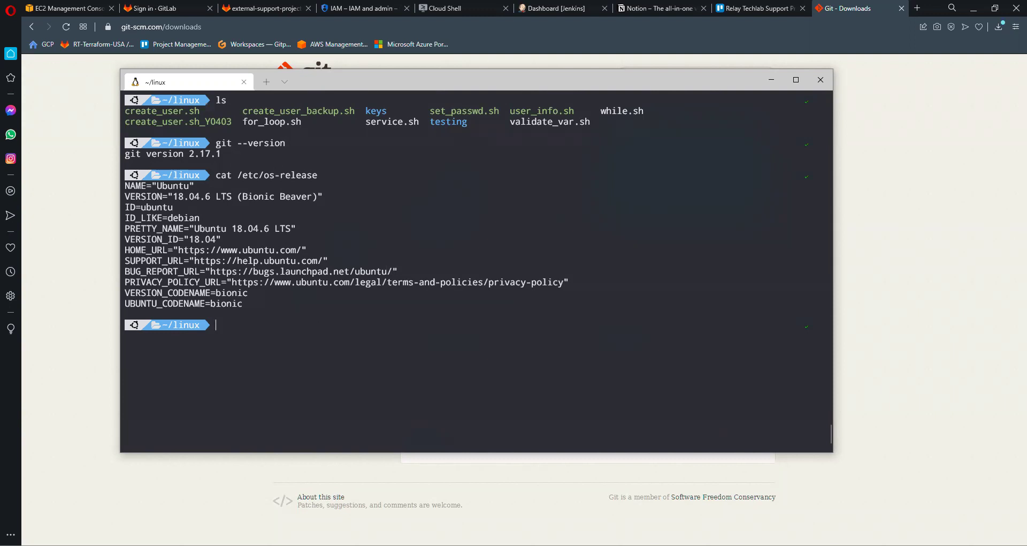
Step: Clear the terminal and install the git package with apt, rerunning the command with sudo
type("apt install git")
key("ctrl+l")
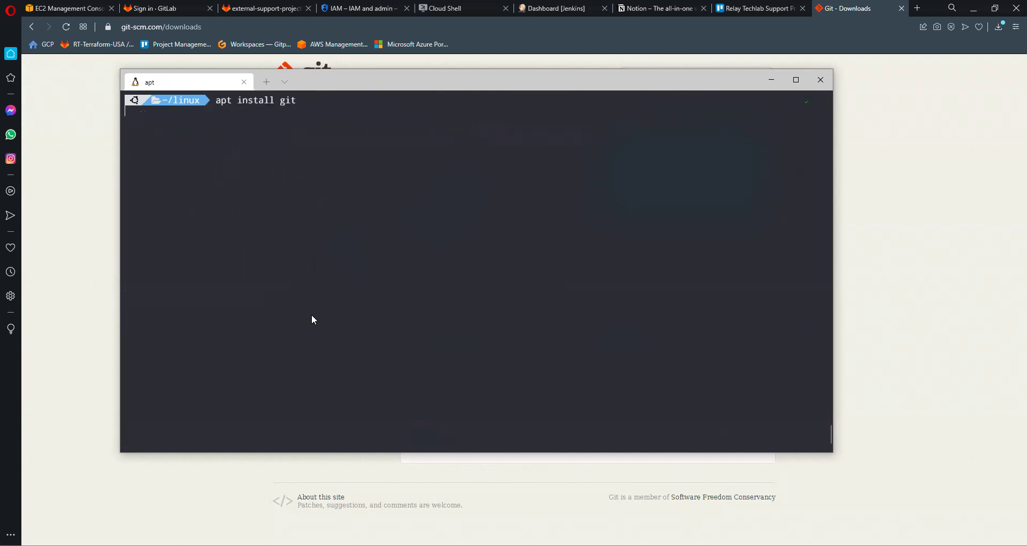
key("Return")
key("Up")
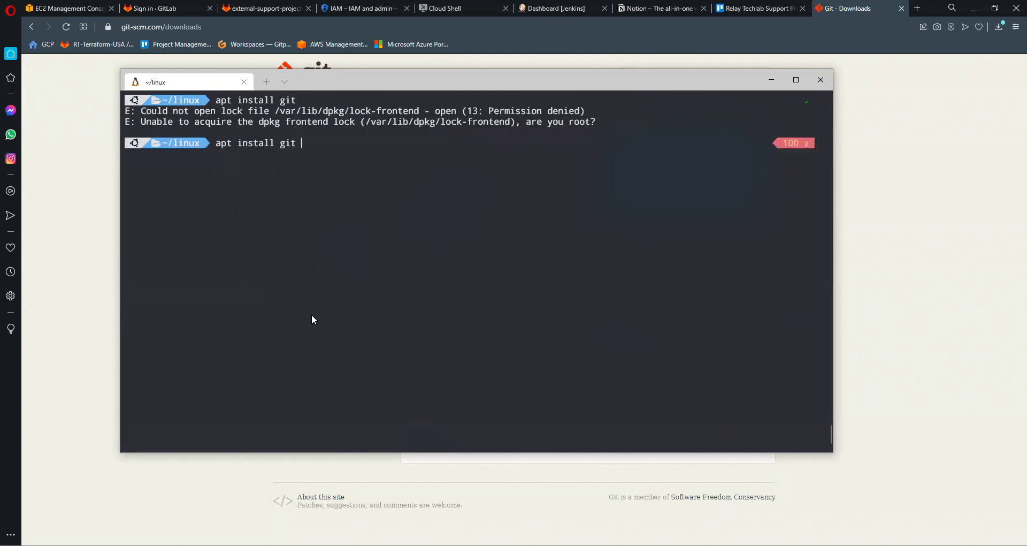
type("sudo")
key("Return")
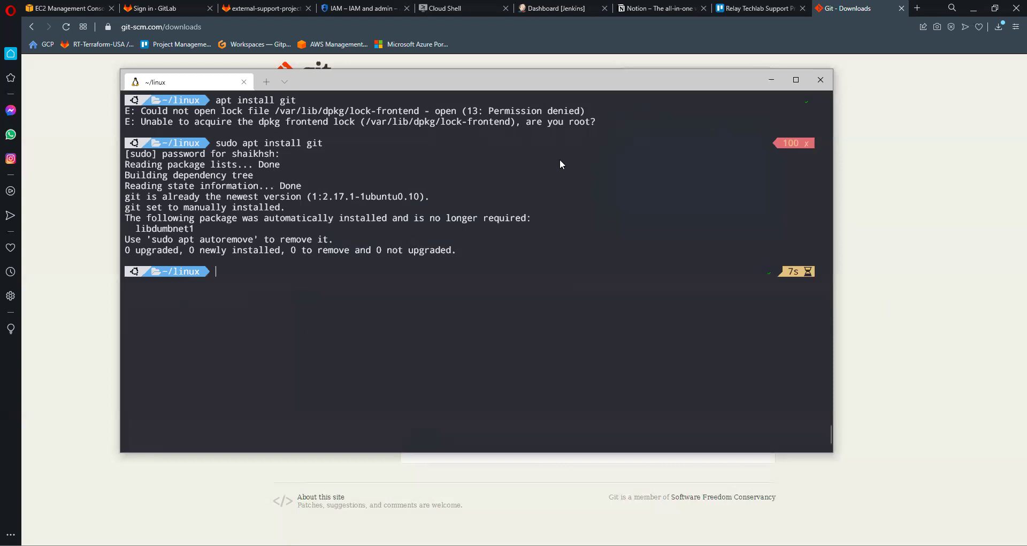
Step: Switch to the Git Bash (MINGW64) window, maximize it and enlarge its text
key("alt+Tab")
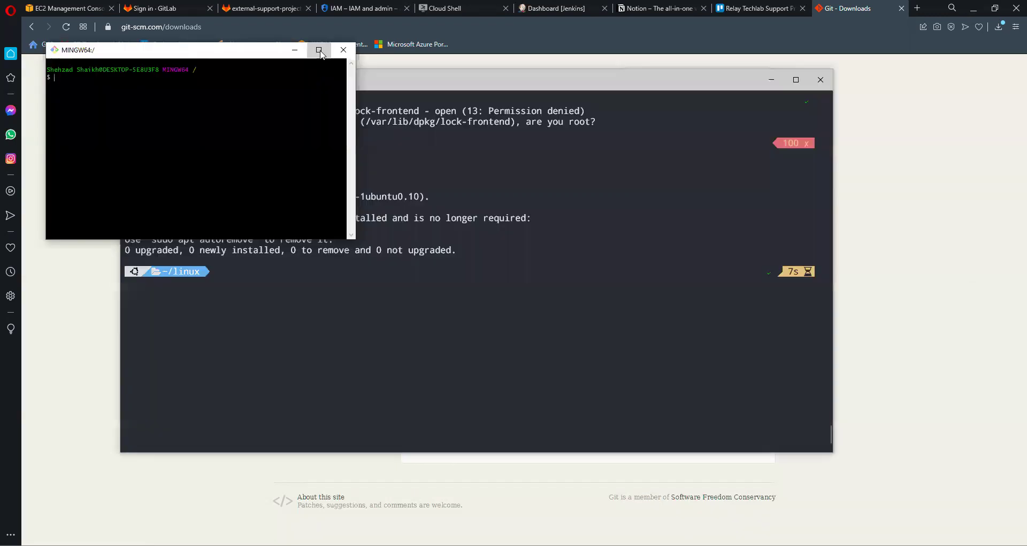
left_click(321, 47)
key("ctrl+plus")
key("ctrl+plus")
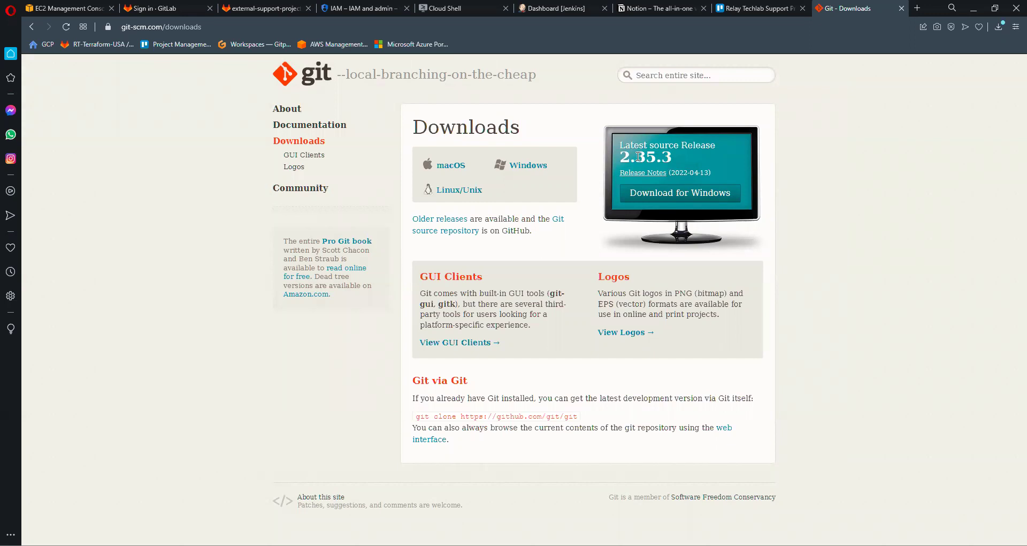
key("alt+Tab")
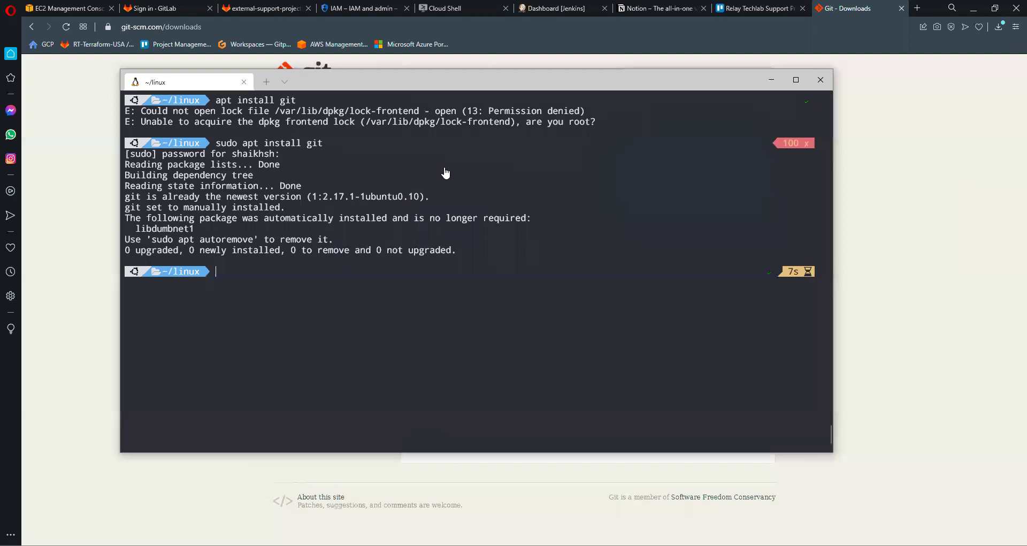
key("alt+Tab")
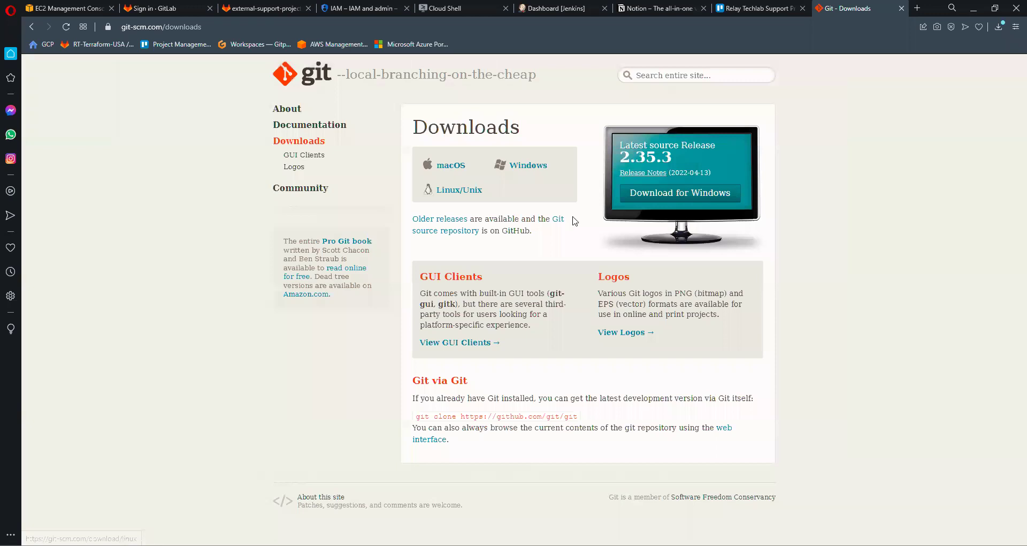
Step: In a cleared Linux terminal, list the ~/linux folder and create a directory named repositories in it
key("alt+Tab")
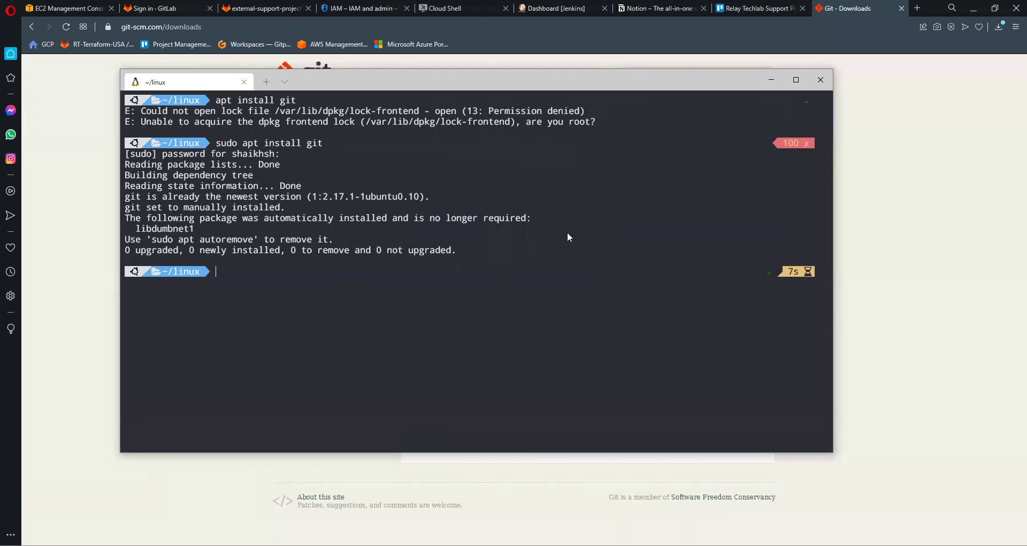
key("ctrl+l")
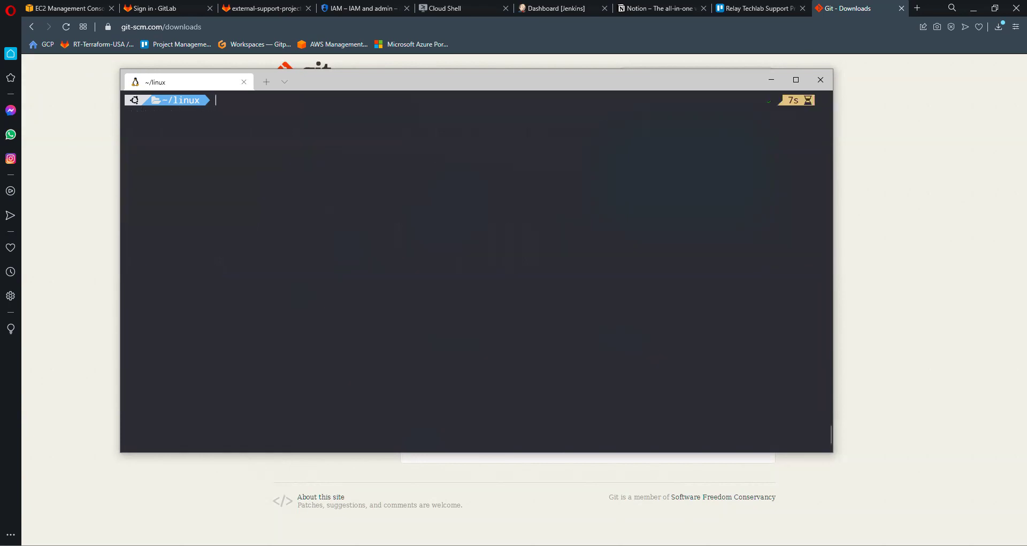
type("ls")
key("Return")
type("m")
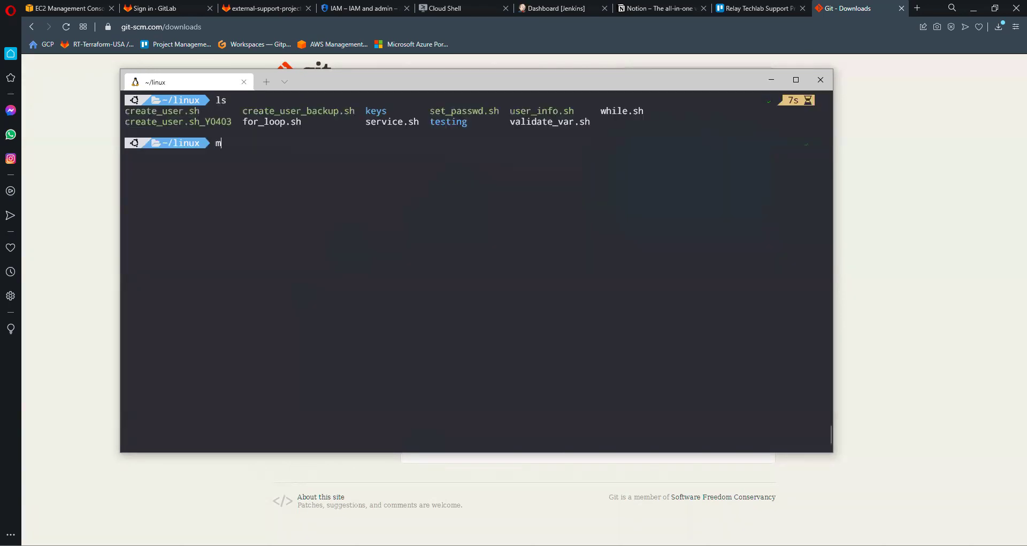
type("kdir repositories")
key("Return")
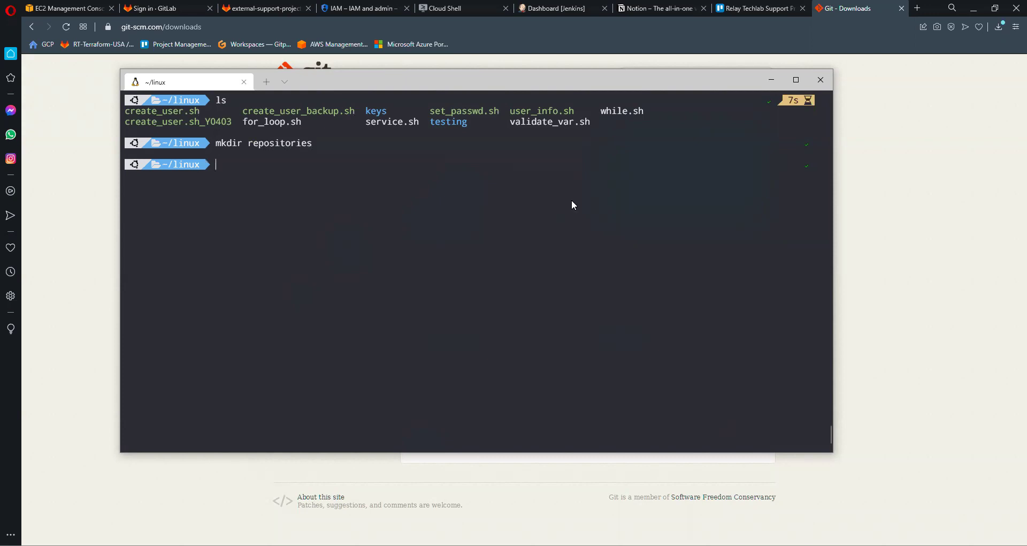
Step: List the ~/linux folder again and change into the repositories directory
type("ls")
key("Return")
type("cd rep")
key("Tab")
key("Return")
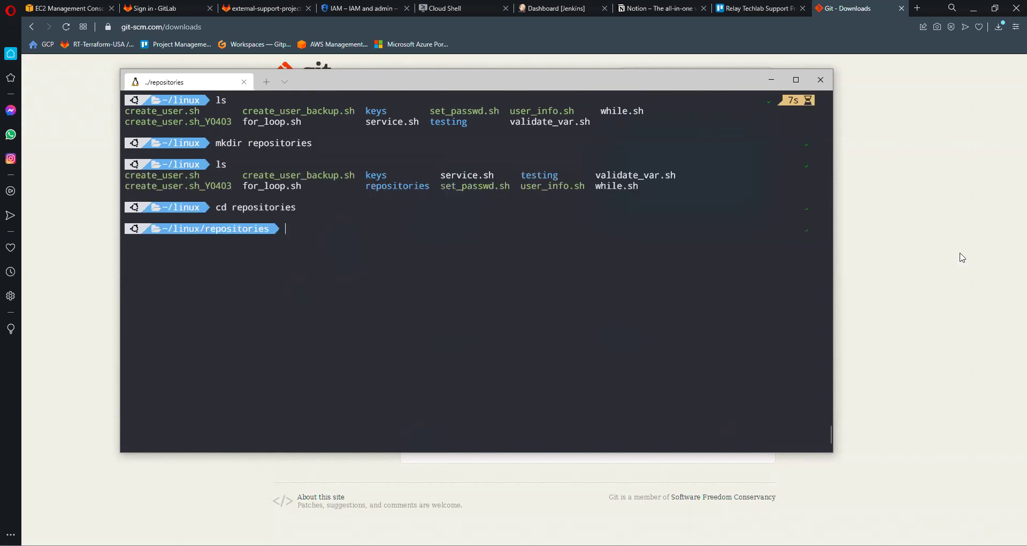
Step: Switch to the browser's GitLab sign-in page and sign in through Google with the consulting company account
left_click(148, 12)
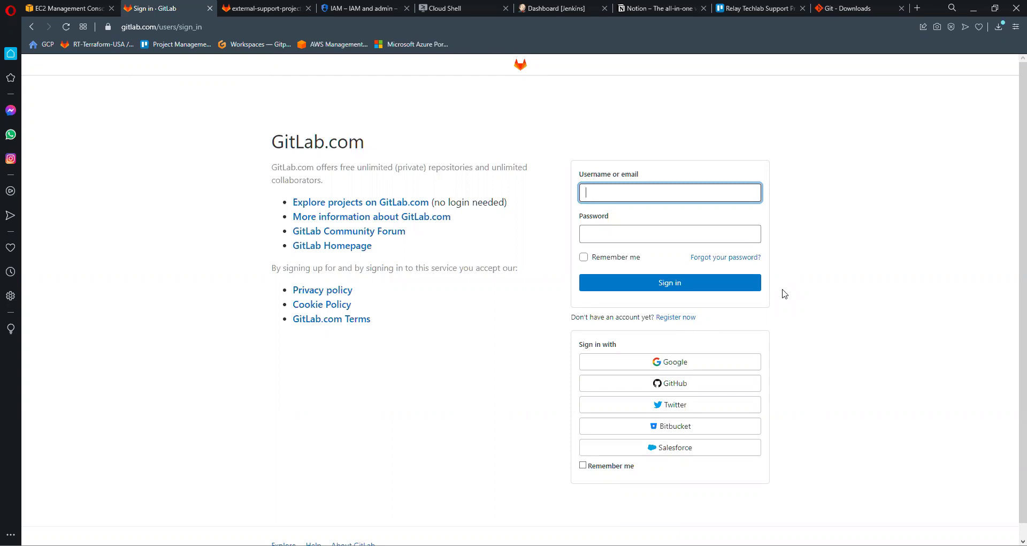
left_click(801, 303)
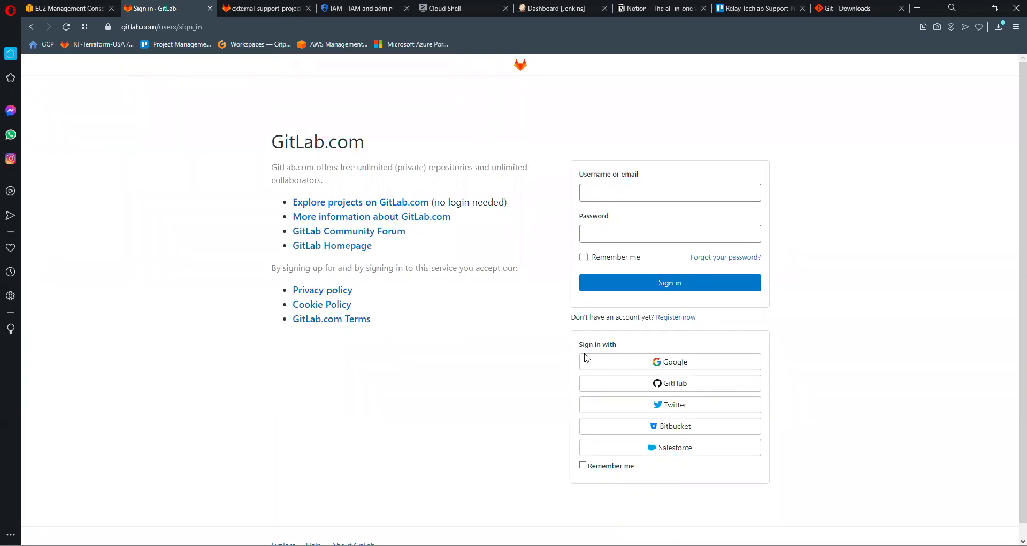
left_click(634, 365)
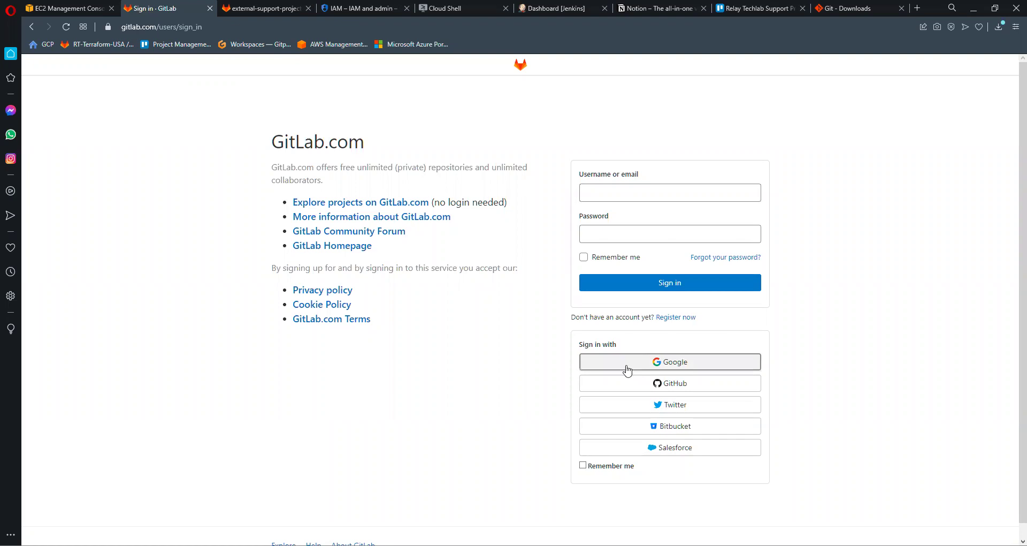
left_click(659, 193)
left_click(658, 193)
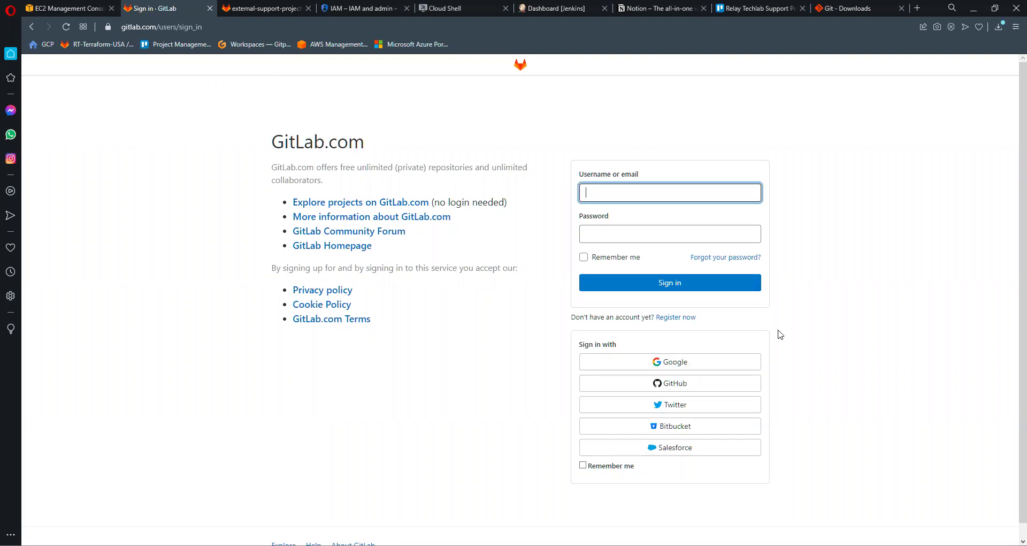
left_click(701, 369)
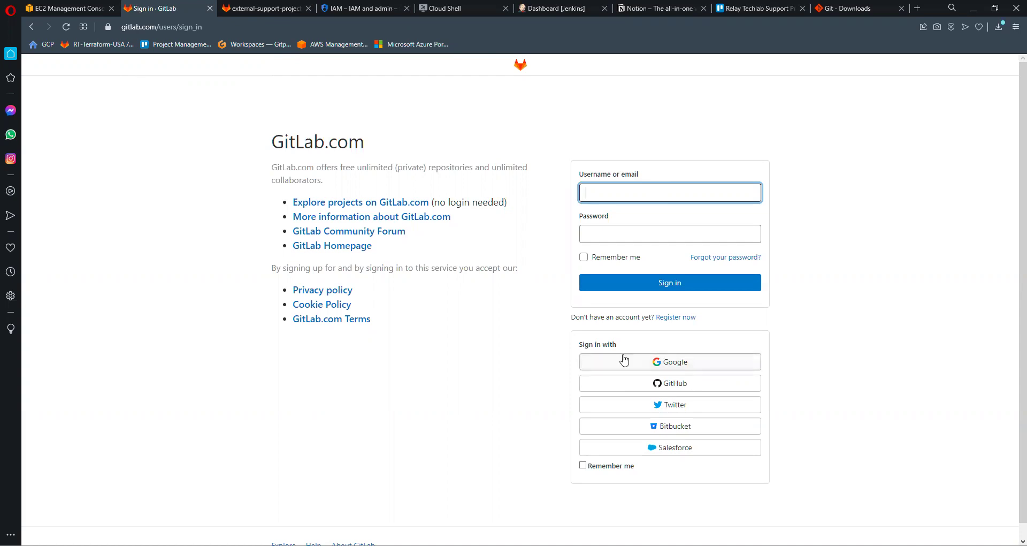
left_click(653, 359)
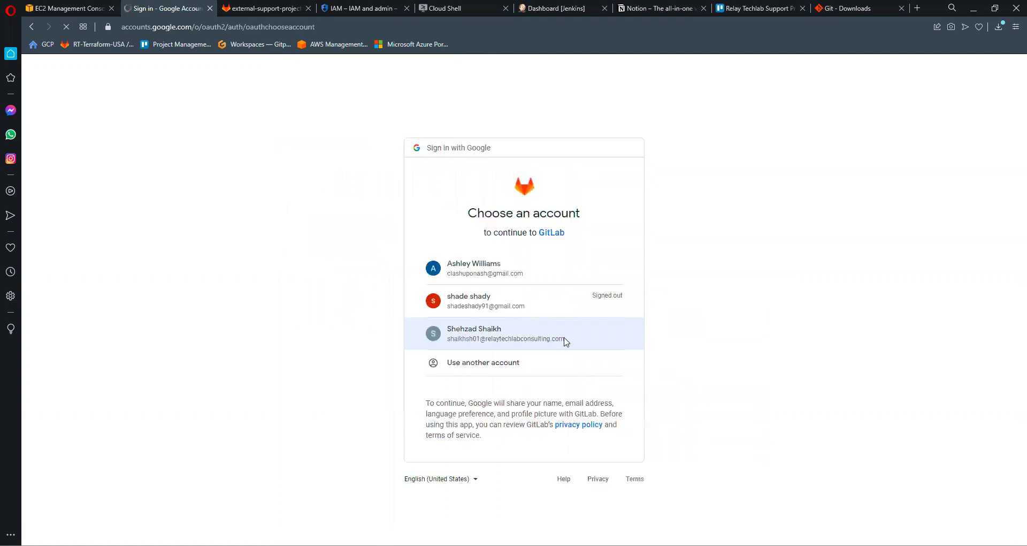
left_click(565, 339)
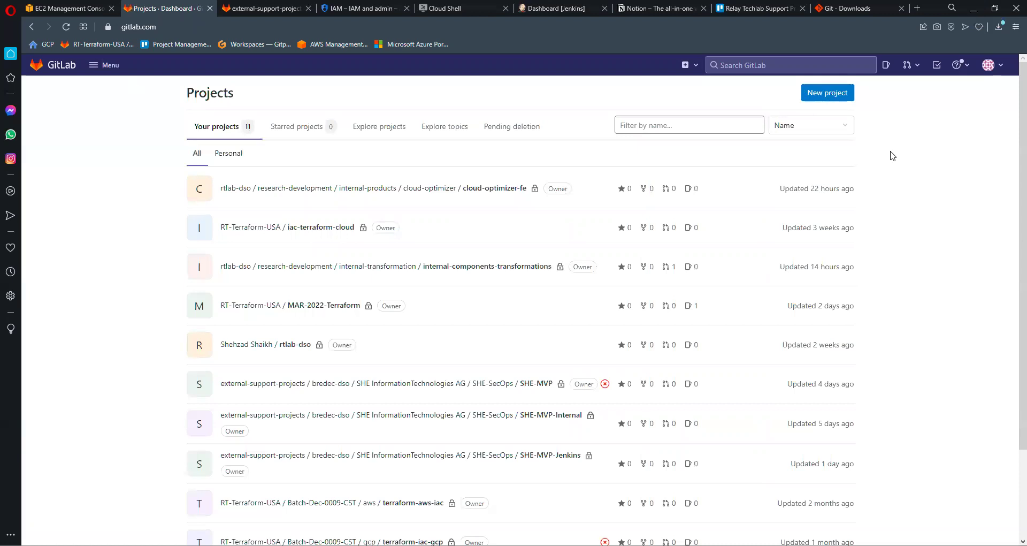
Step: Switch to the Paint version-control diagram and add the text label "gitlab" above the larger square
left_click(96, 71)
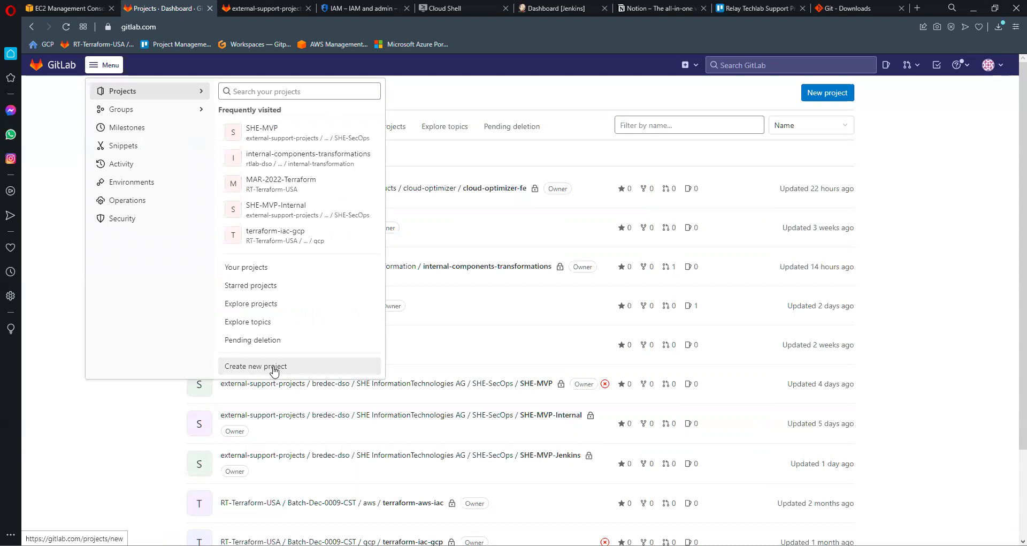
left_click(914, 208)
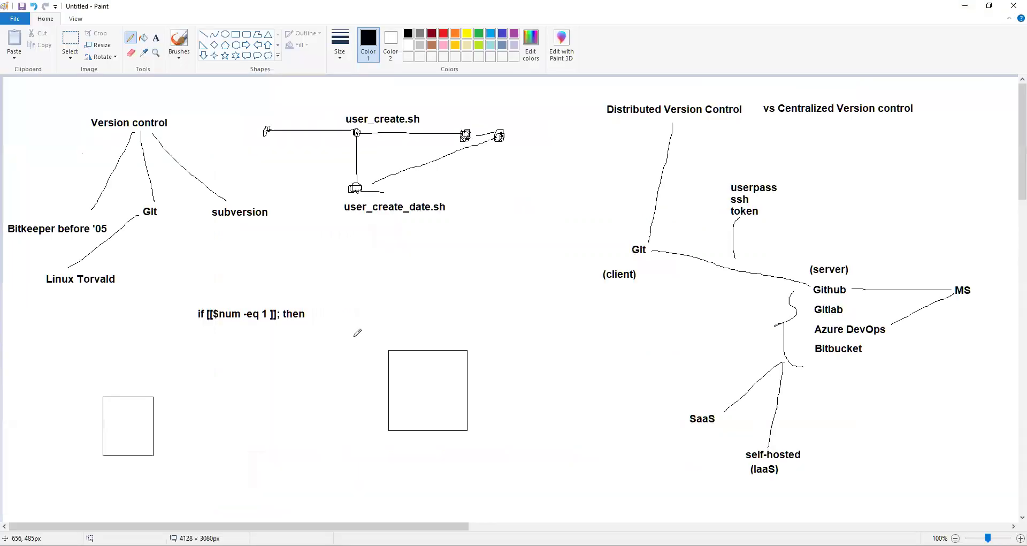
scroll(358, 332, "down", 3)
scroll(357, 333, "down", 2)
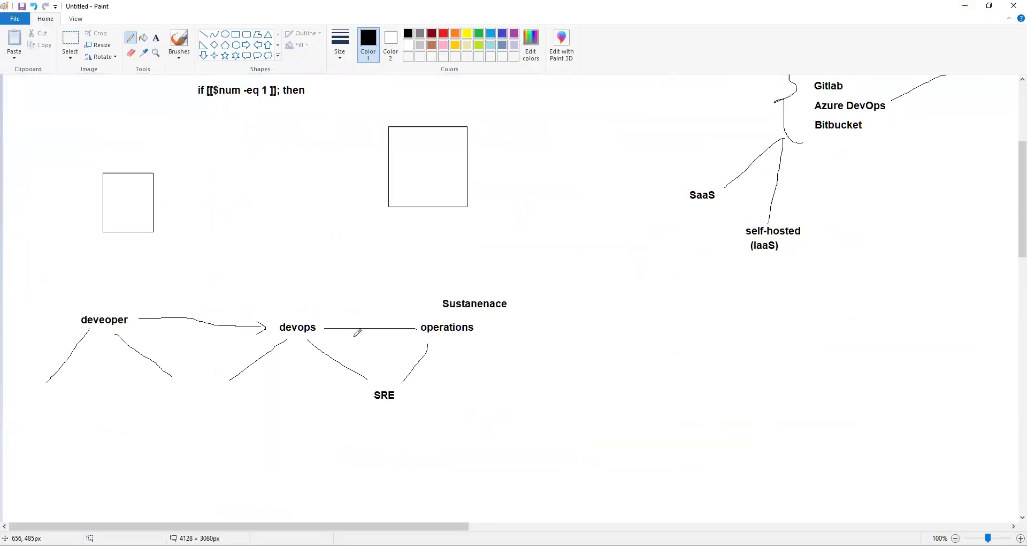
scroll(358, 333, "up", 4)
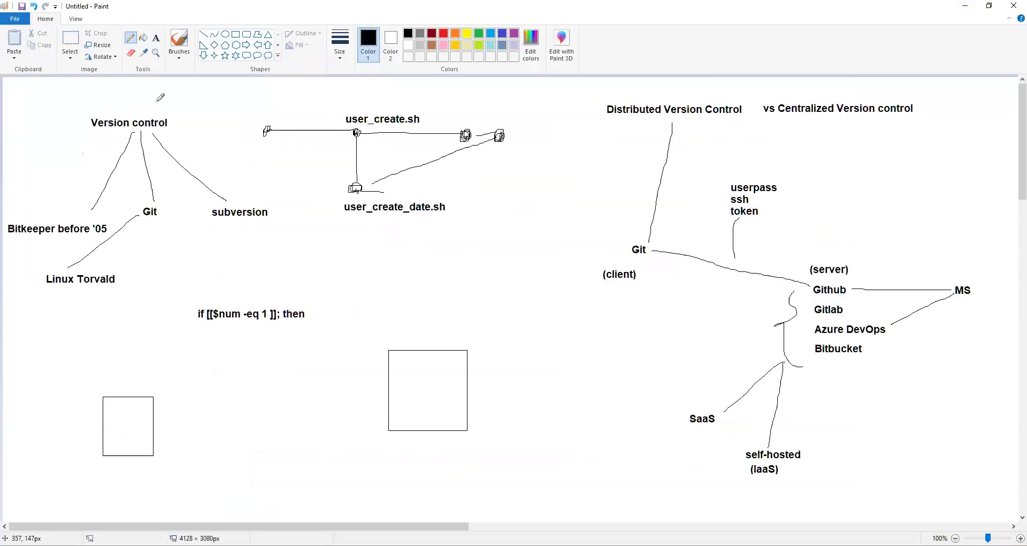
left_click(155, 38)
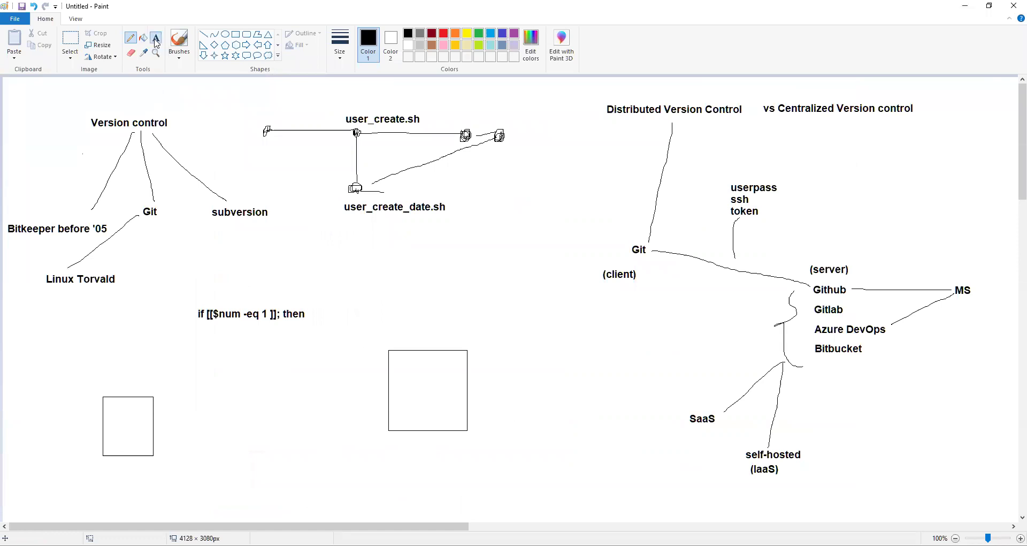
left_click(402, 328)
type("gitlab")
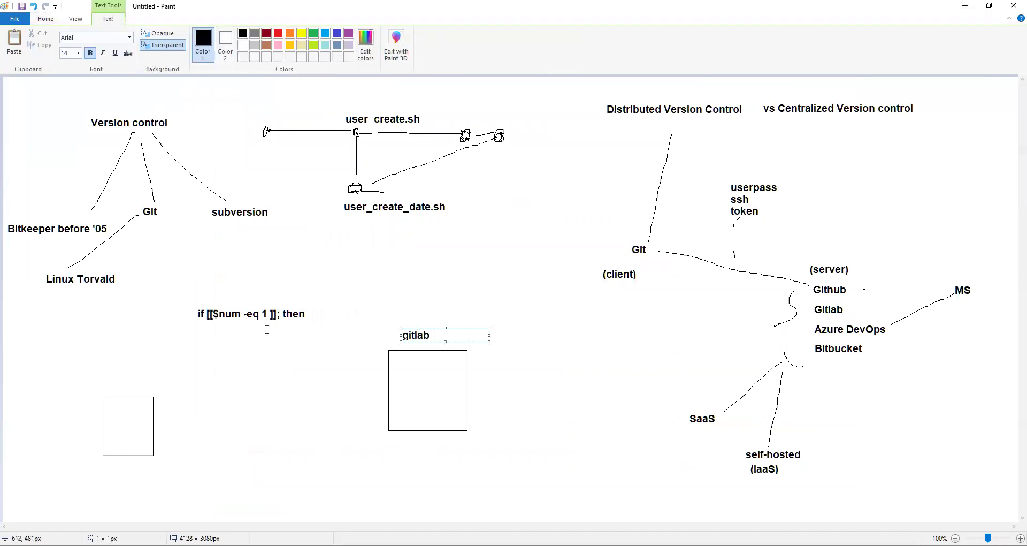
Step: Add the text label "git" above the smaller square in the diagram
left_click(162, 384)
left_click(111, 379)
type("git")
left_click(142, 419)
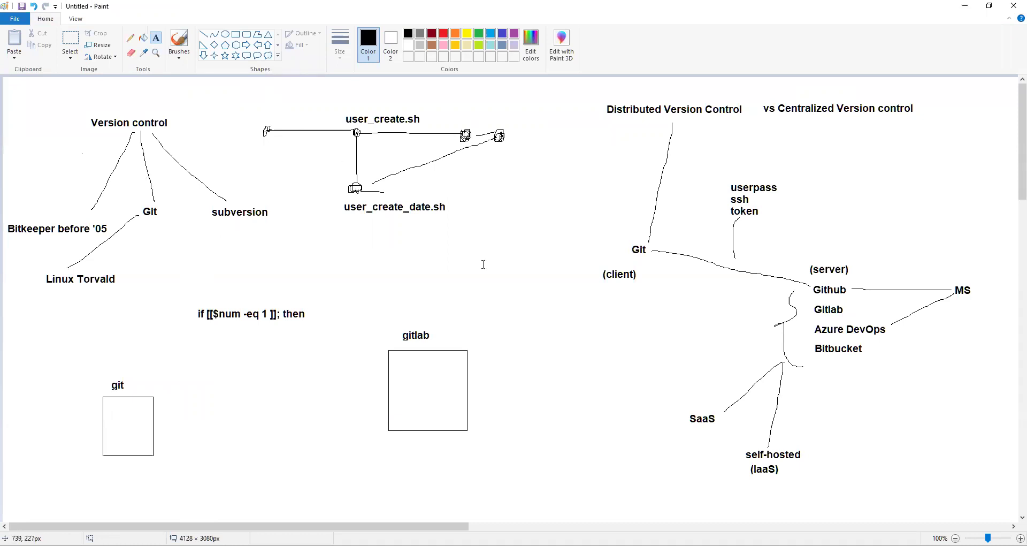
Step: Write "repository (project)" inside the gitlab square and widen its text box so the text fits on one line
scroll(420, 336, "down", 4)
scroll(438, 284, "up", 2)
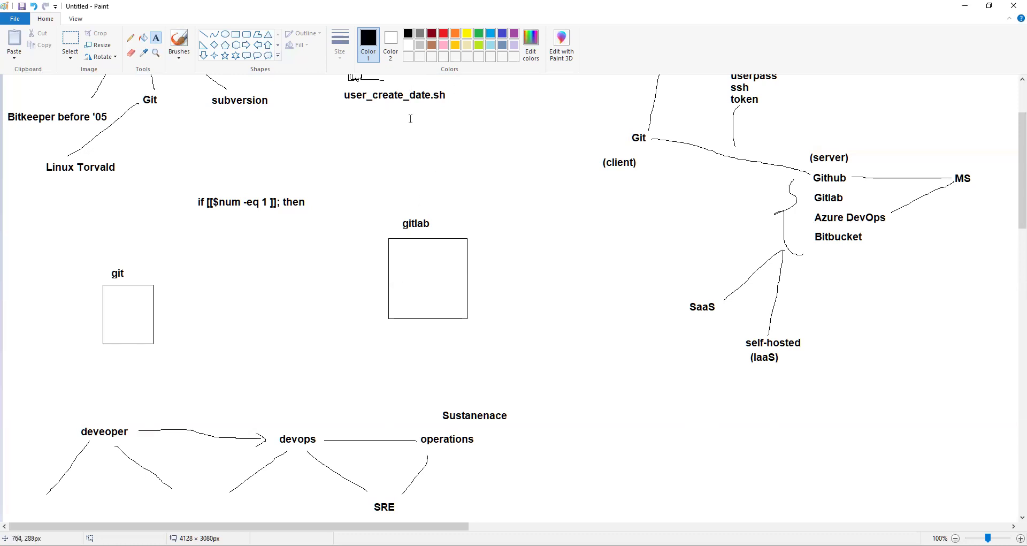
left_click(395, 257)
type("p")
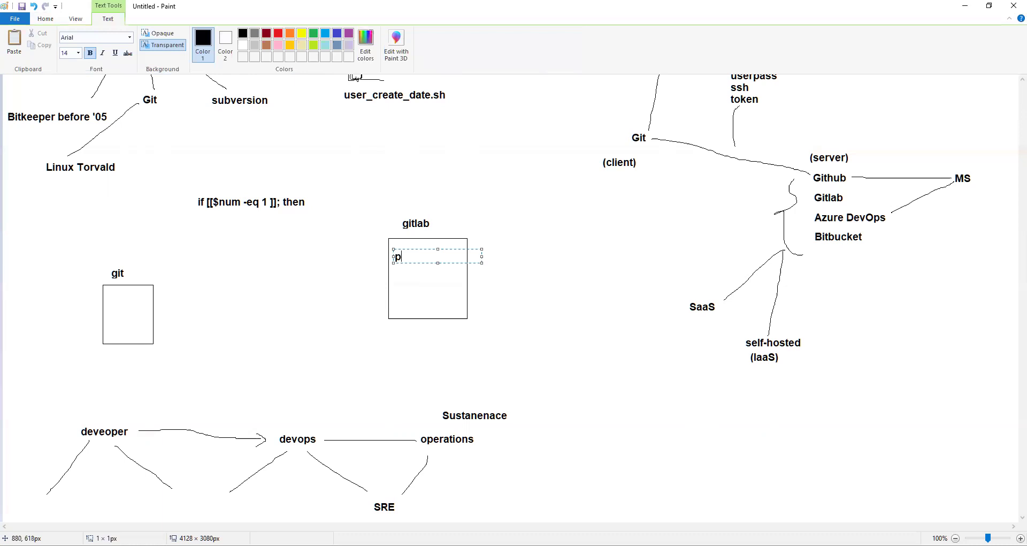
key("BackSpace")
type("repository (project")
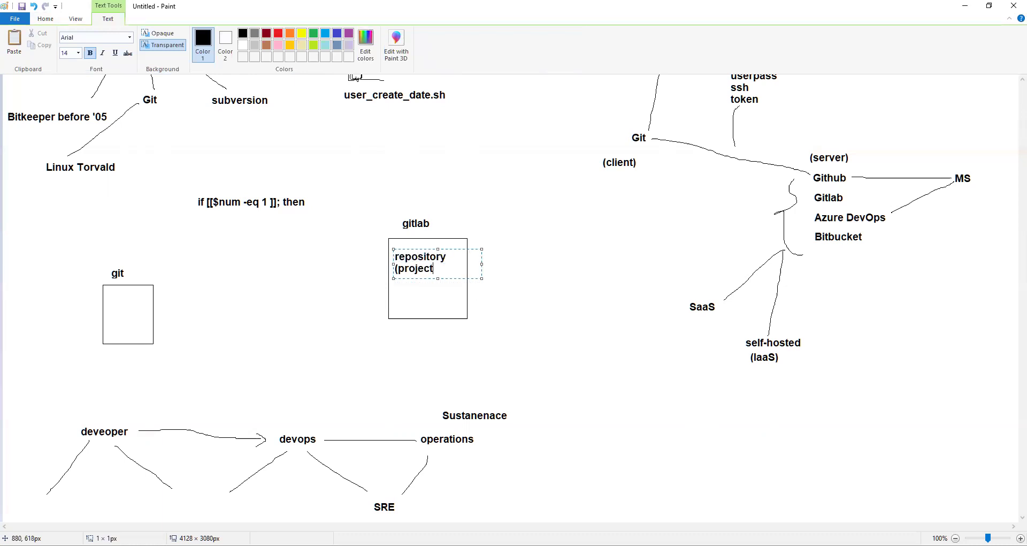
type(")")
left_click_drag(481, 263, 541, 263)
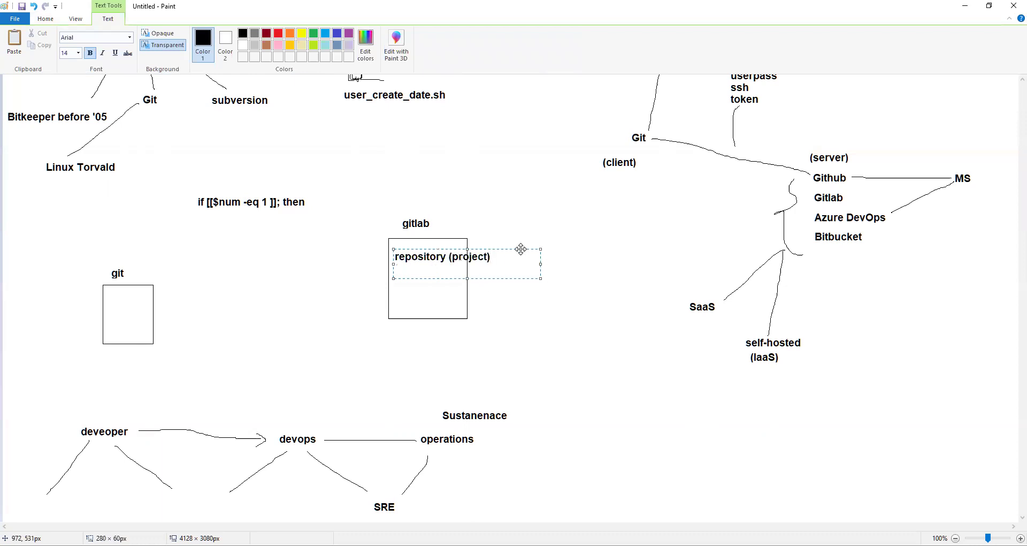
left_click(521, 242)
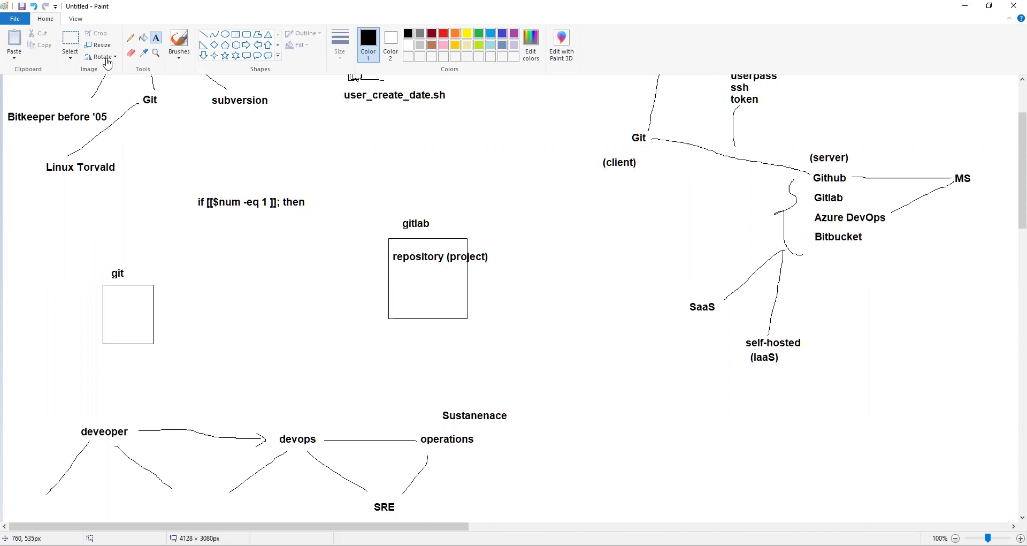
Step: Switch back to GitLab in the browser and start a new blank project named opencommunity-repo
key("alt+Tab")
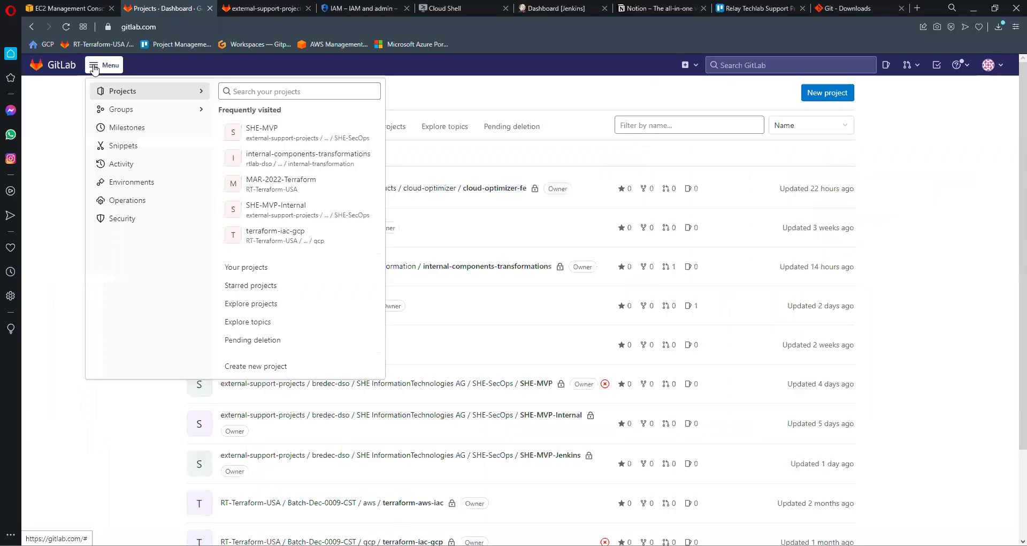
left_click(266, 369)
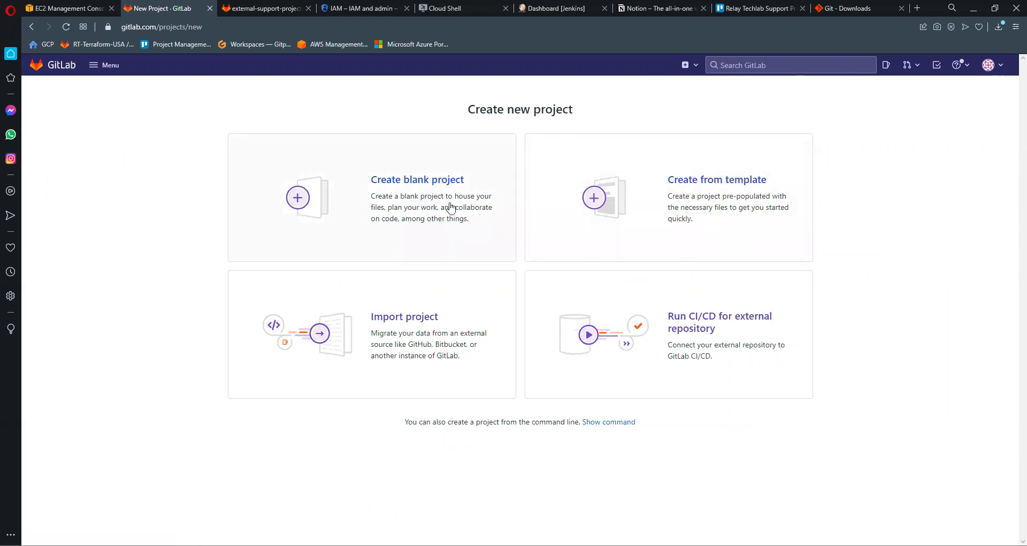
left_click(416, 200)
left_click(441, 140)
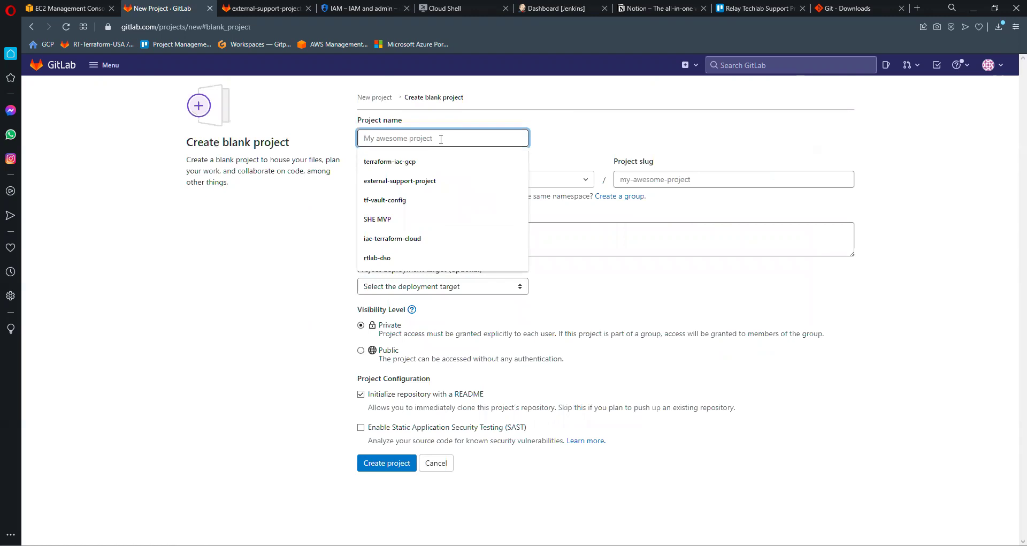
type("opencommunity-repo")
left_click(316, 251)
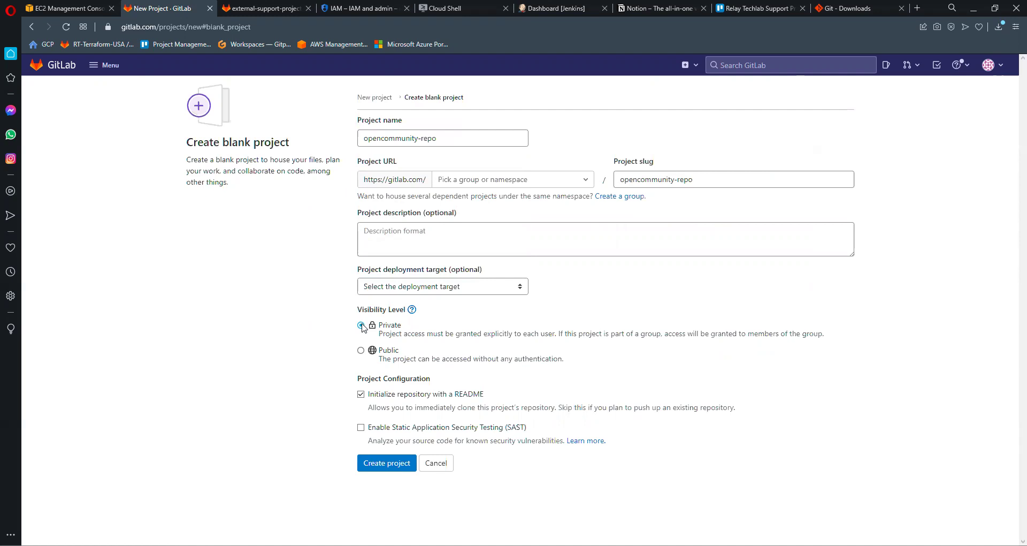
Step: Try to create the project without picking a group or namespace
left_click(360, 352)
left_click(381, 466)
left_click(397, 470)
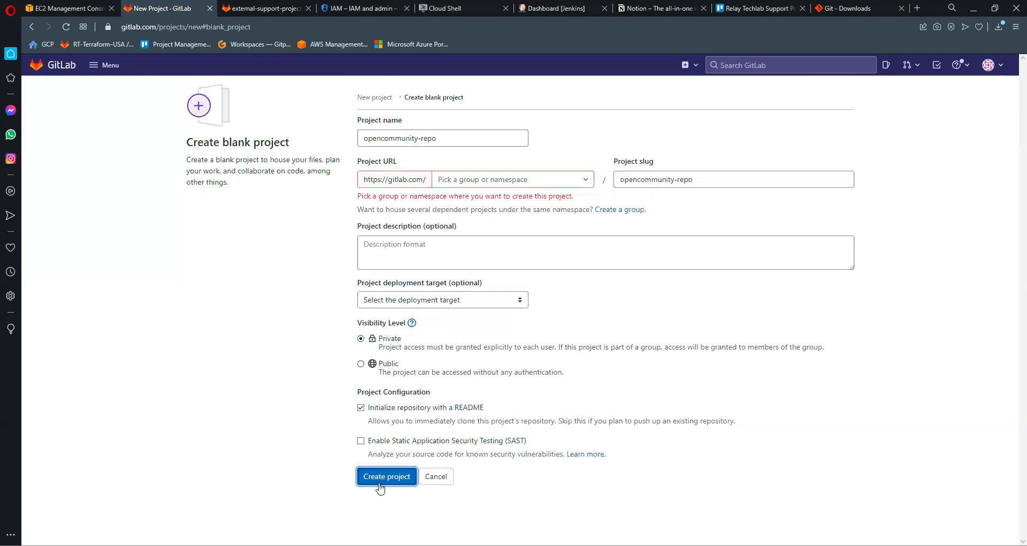
Step: Choose e4002 as the group namespace in the project URL
left_click(512, 182)
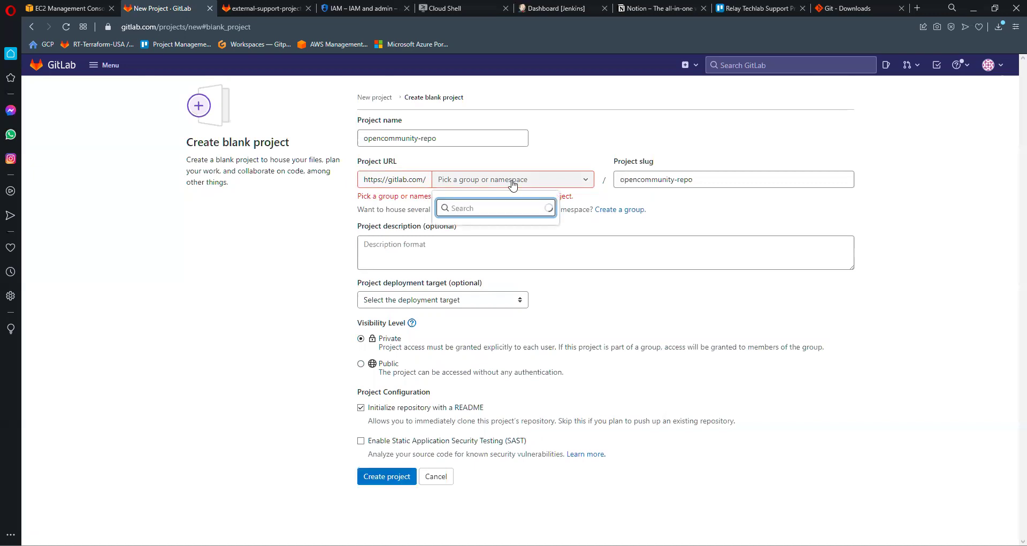
scroll(482, 311, "down", 4)
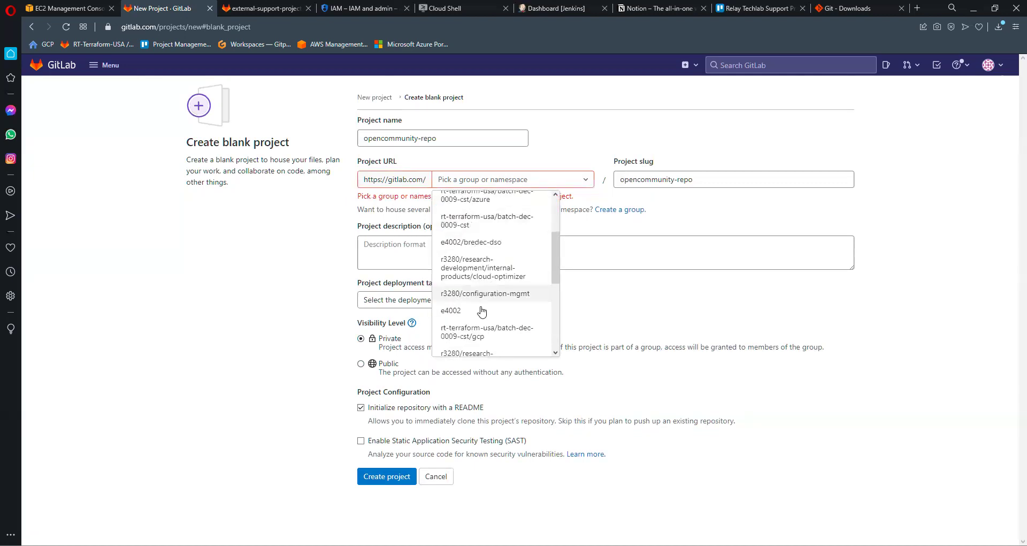
left_click(482, 311)
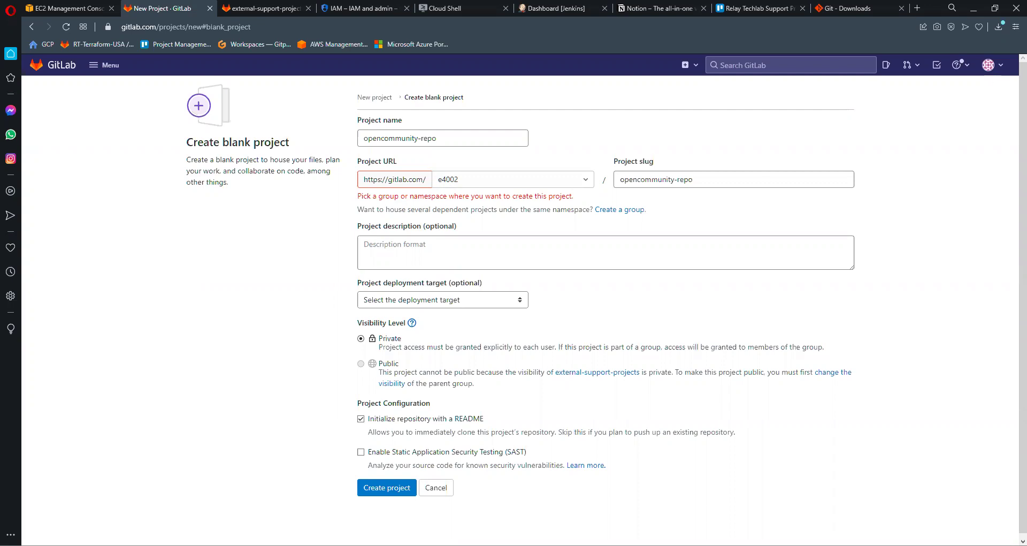
Step: Check the project name, URL and slug, and create the private opencommunity-repo project initialized with a README
triple_click(452, 137)
left_click(459, 194)
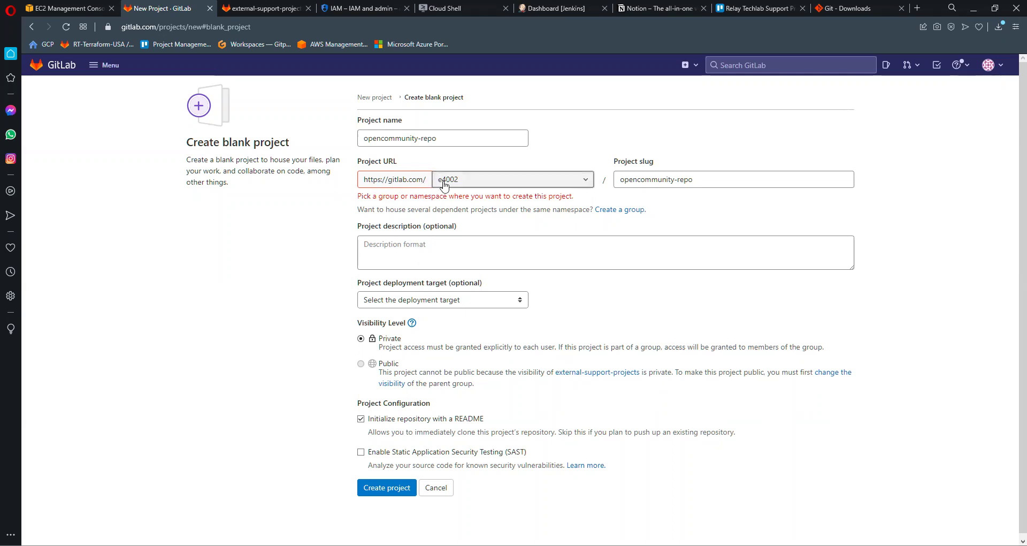
triple_click(706, 178)
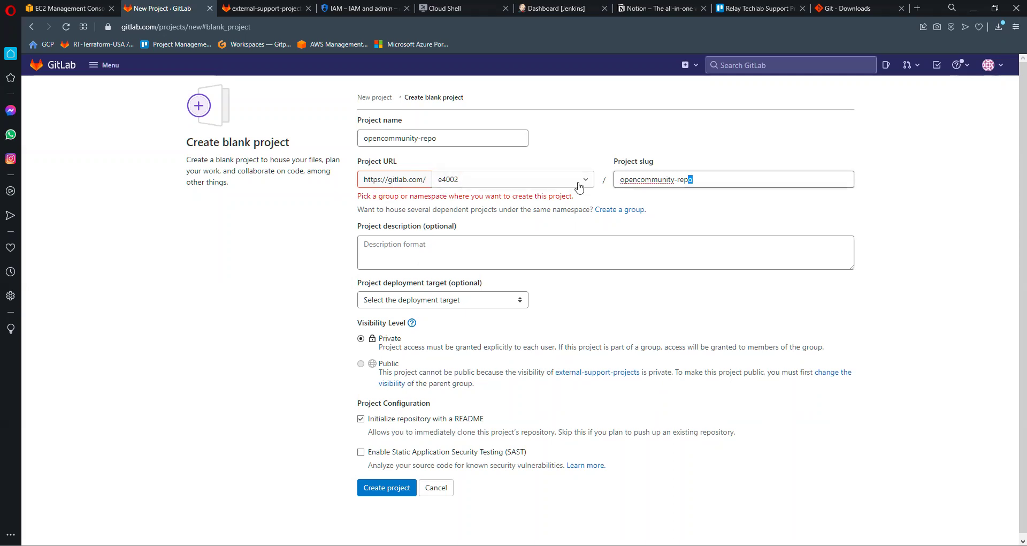
left_click(745, 150)
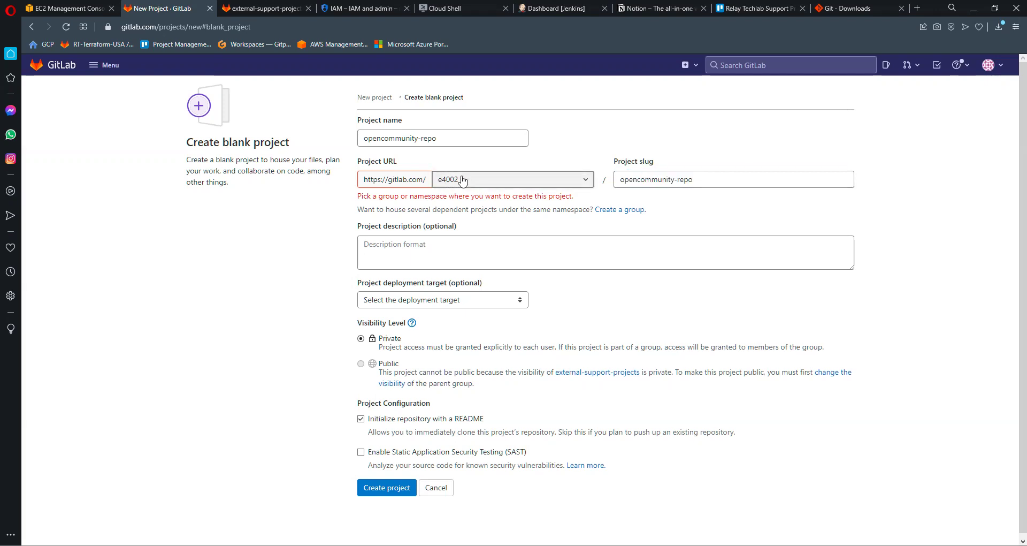
triple_click(369, 181)
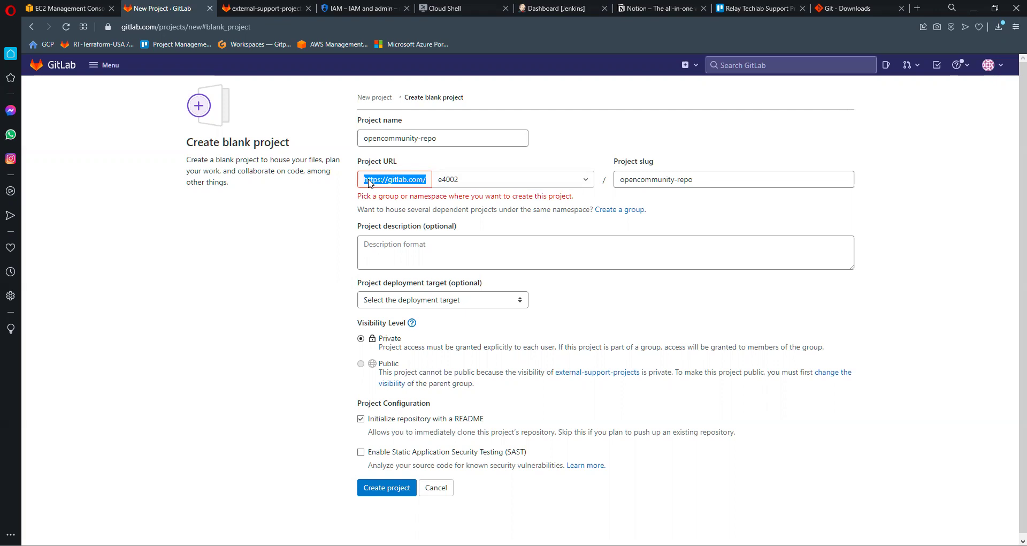
left_click(410, 184)
triple_click(411, 184)
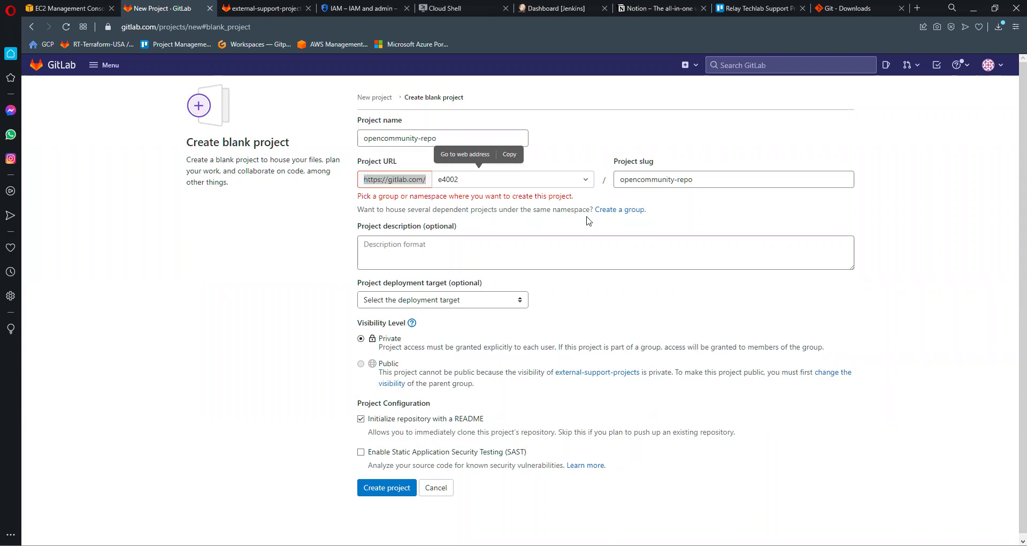
triple_click(394, 183)
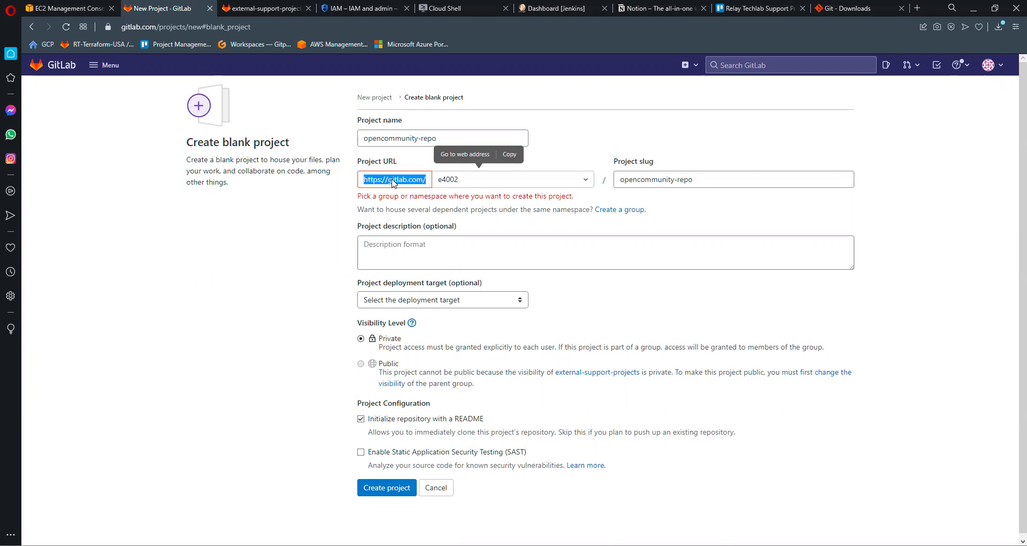
left_click(393, 182)
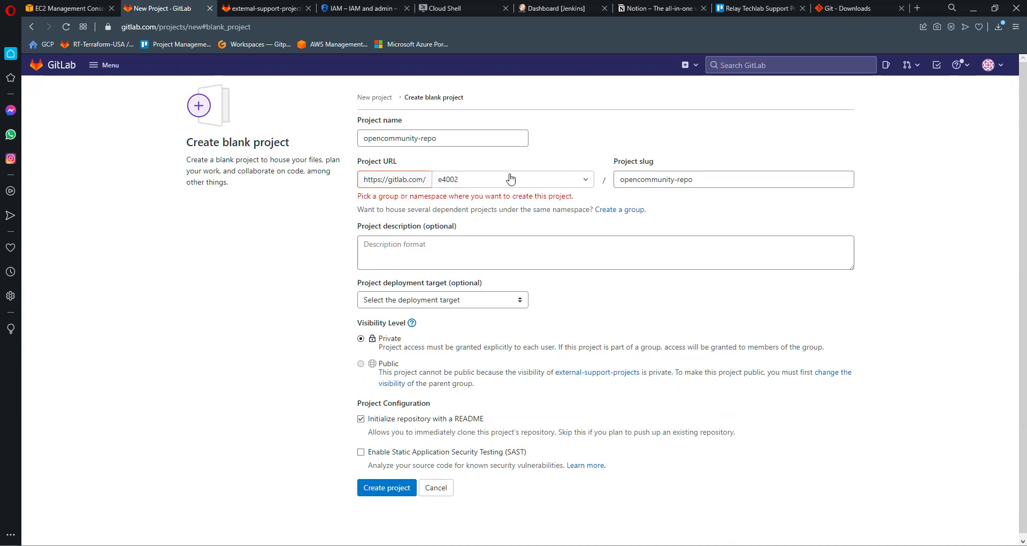
left_click(380, 489)
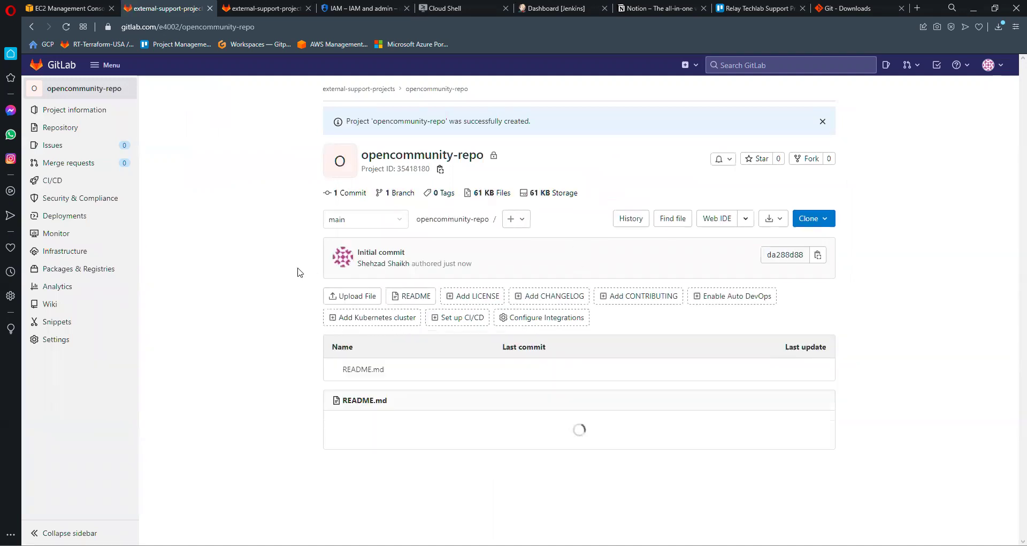
Step: Look through the new project's README, including its Git commands for adding files and its collaboration and deployment sections
scroll(265, 276, "down", 3)
scroll(265, 275, "up", 3)
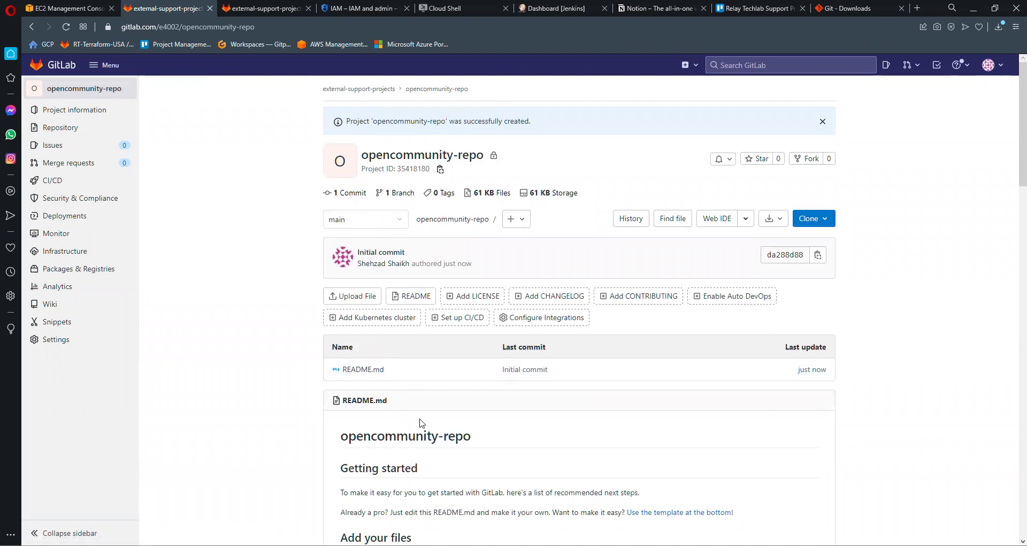
scroll(420, 422, "down", 3)
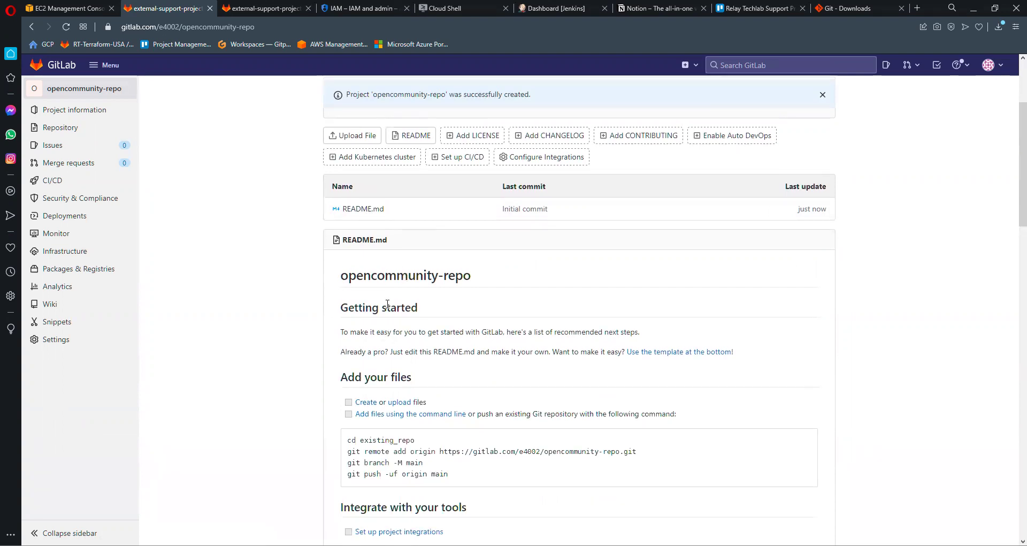
scroll(393, 300, "down", 3)
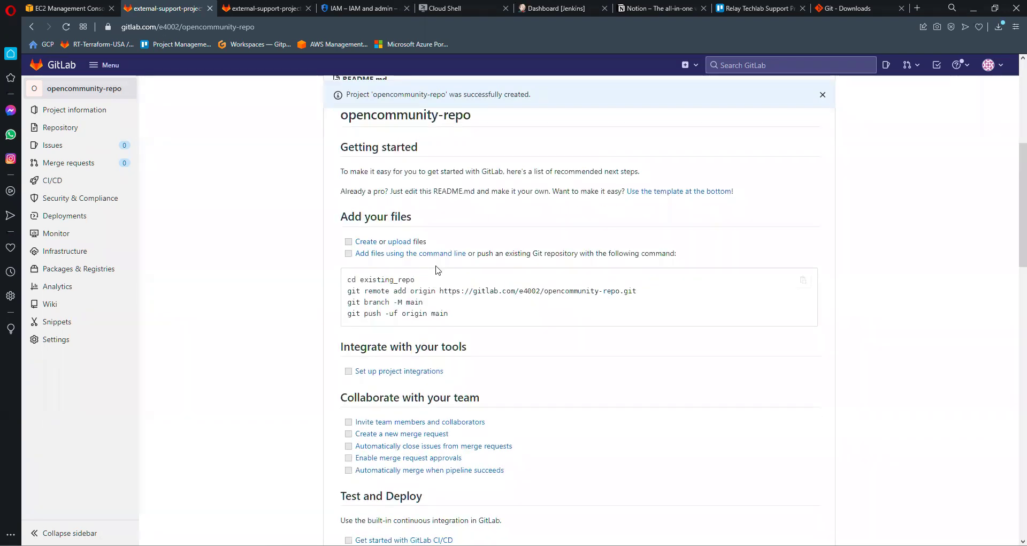
scroll(440, 261, "down", 4)
scroll(441, 258, "up", 6)
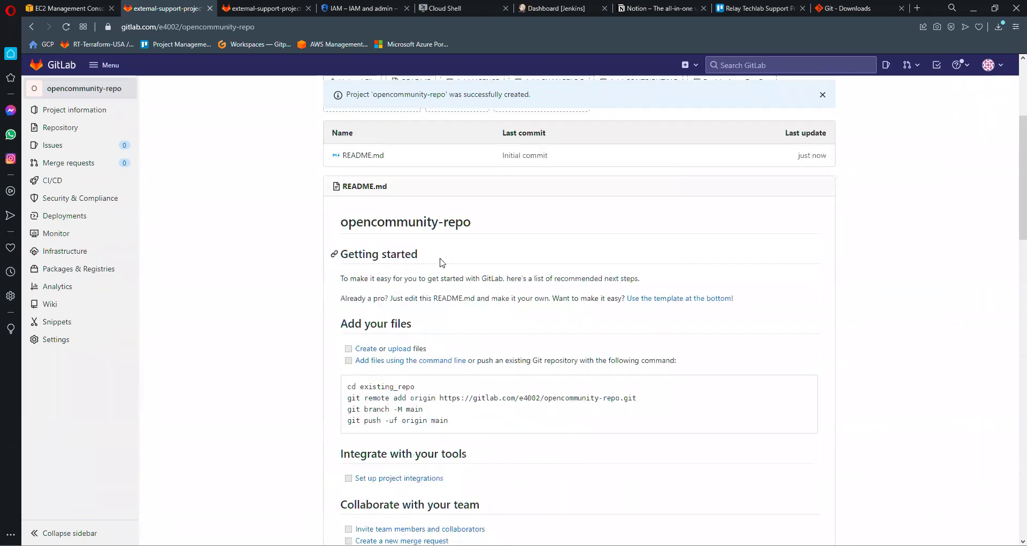
scroll(440, 262, "down", 1)
left_click_drag(368, 333, 502, 361)
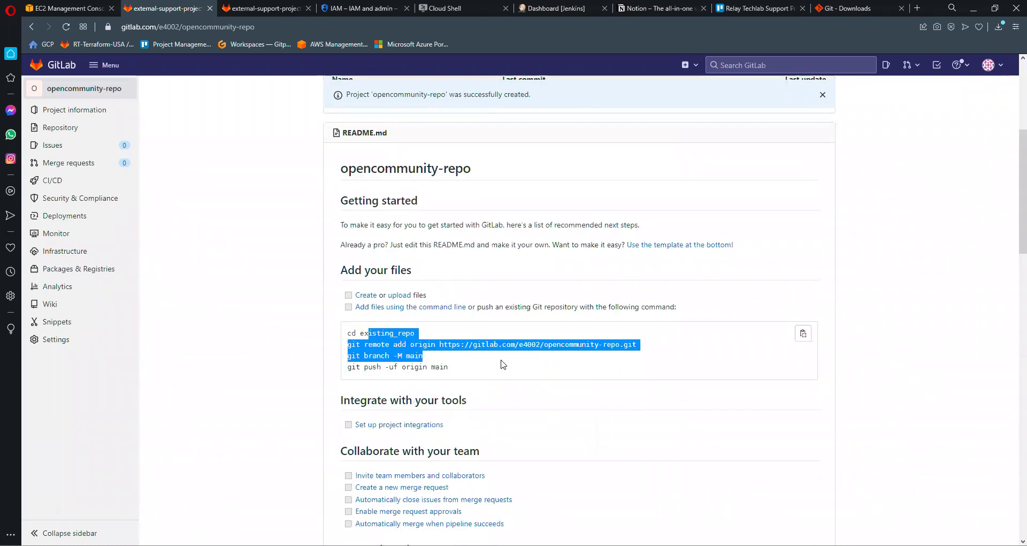
scroll(345, 289, "down", 4)
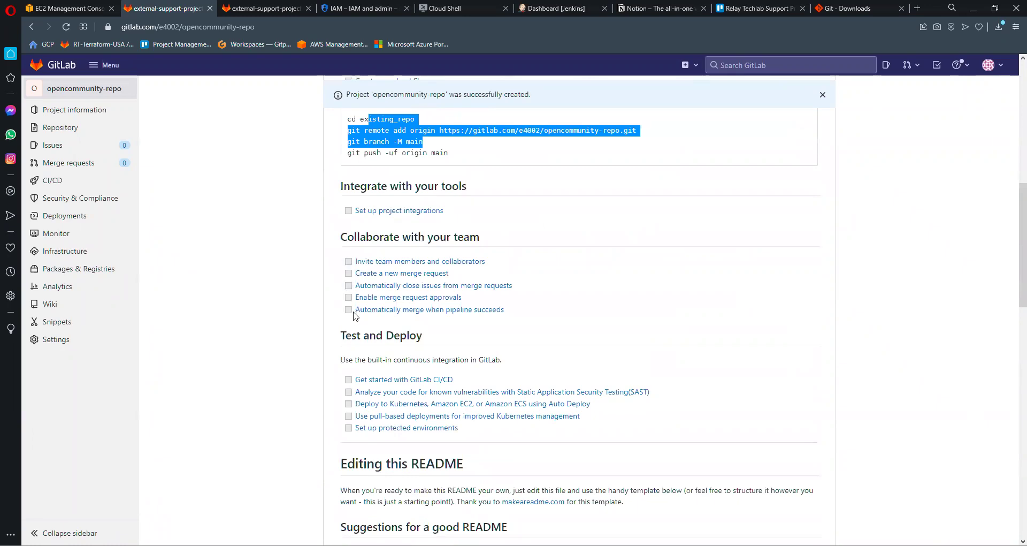
scroll(342, 299, "down", 3)
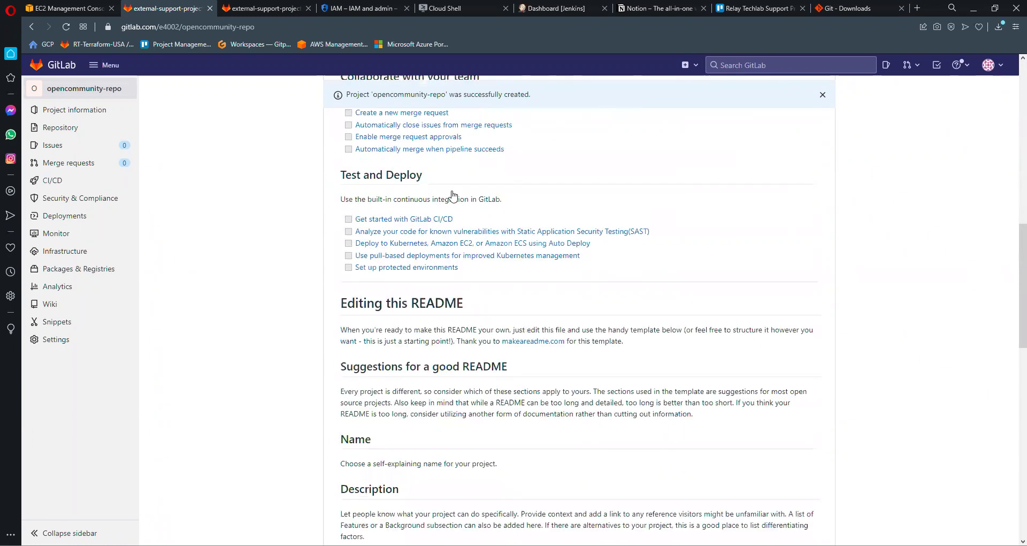
Step: Look through the rest of the README and the project's SSH and HTTPS clone options
scroll(359, 354, "down", 15)
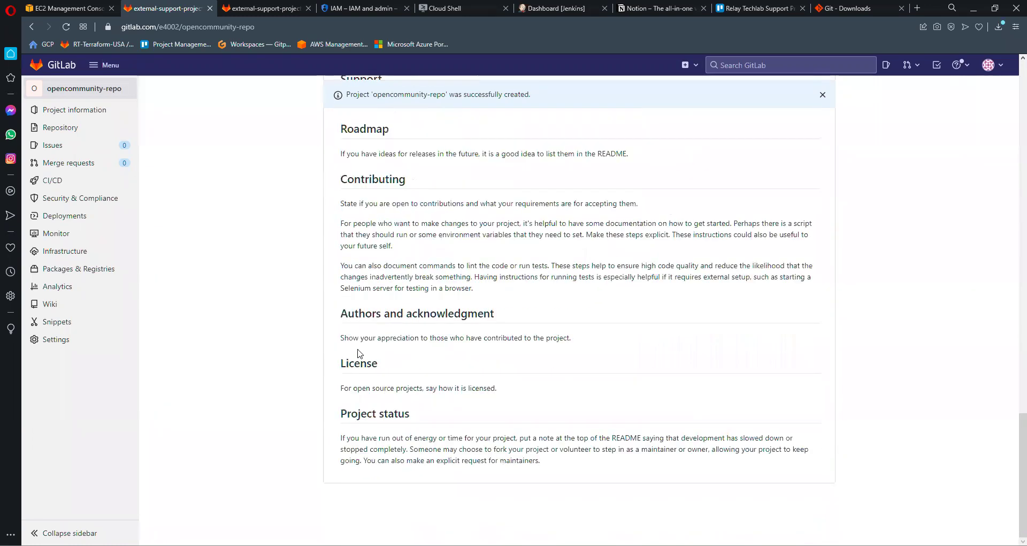
scroll(359, 353, "up", 18)
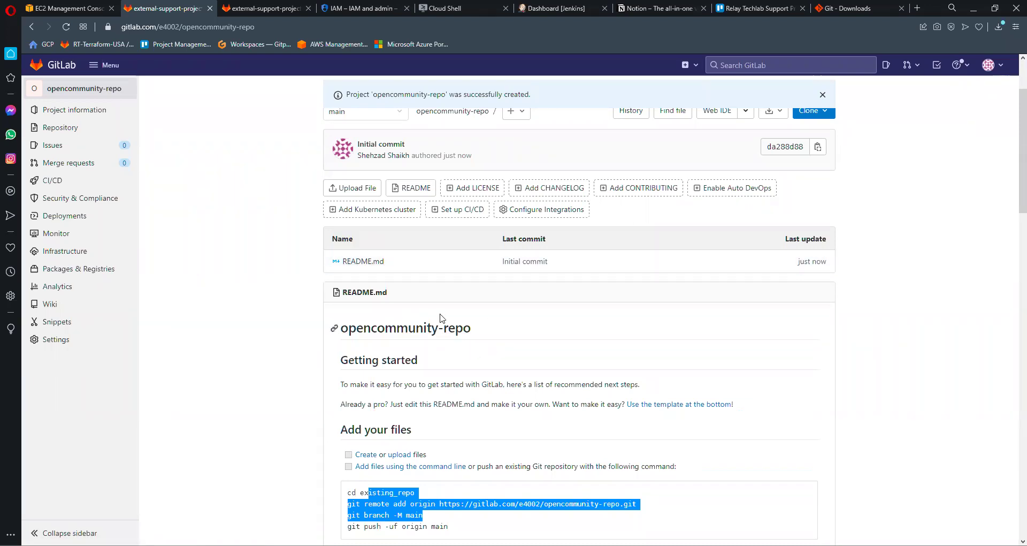
triple_click(411, 331)
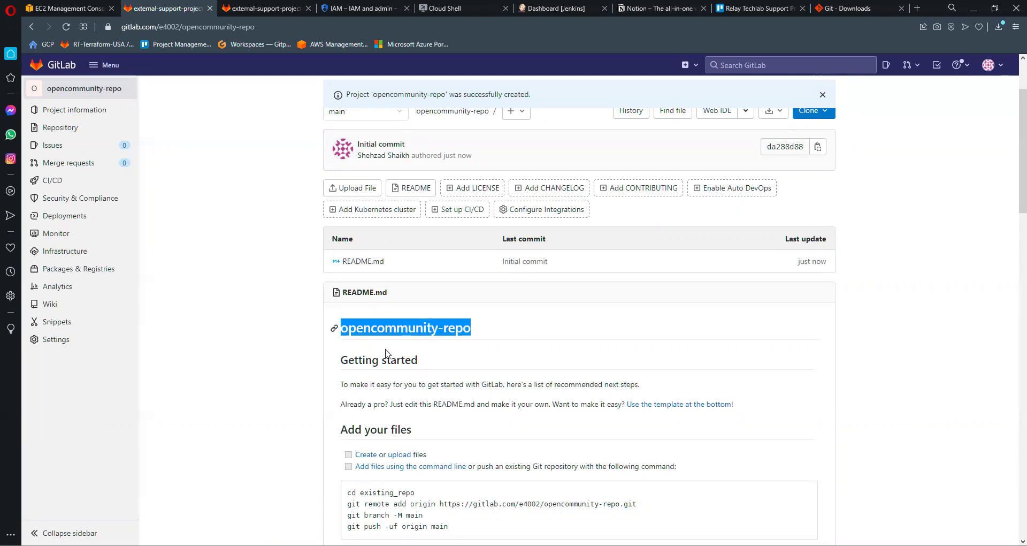
left_click(433, 382)
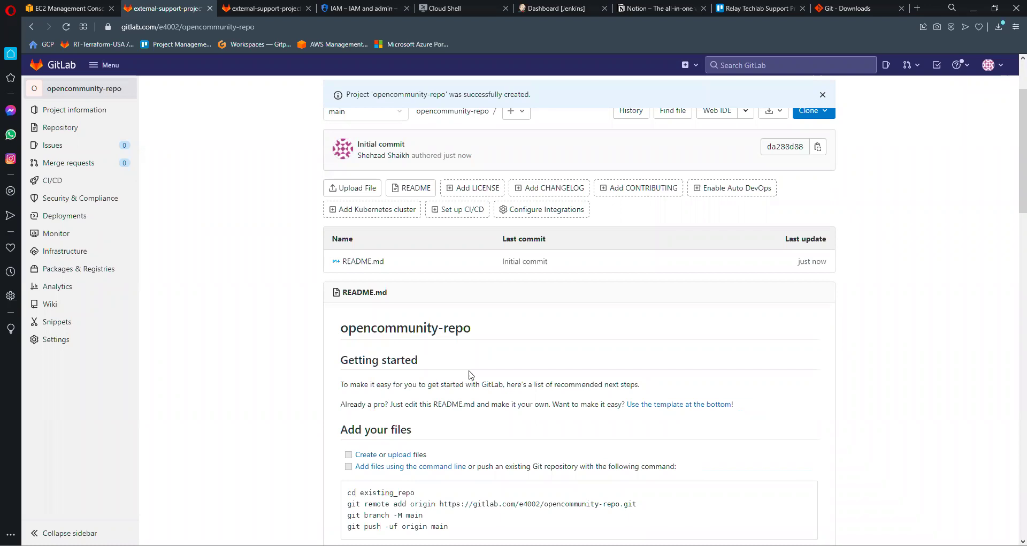
scroll(322, 363, "up", 2)
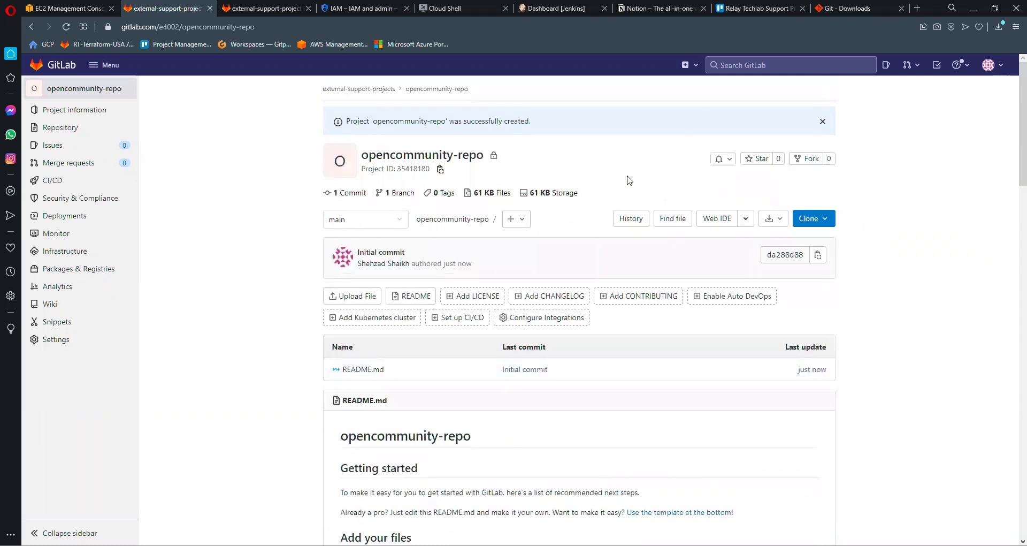
left_click(829, 223)
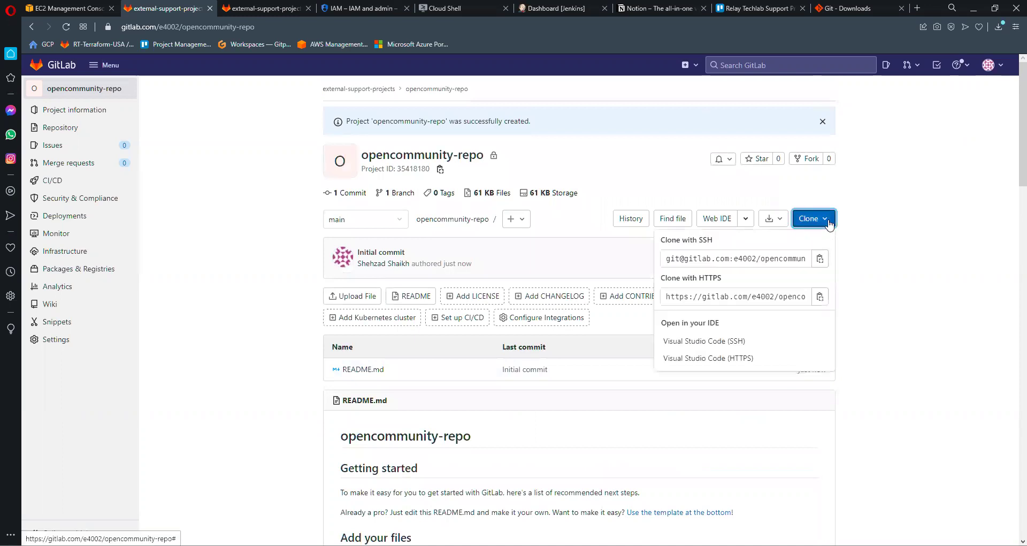
left_click(606, 203)
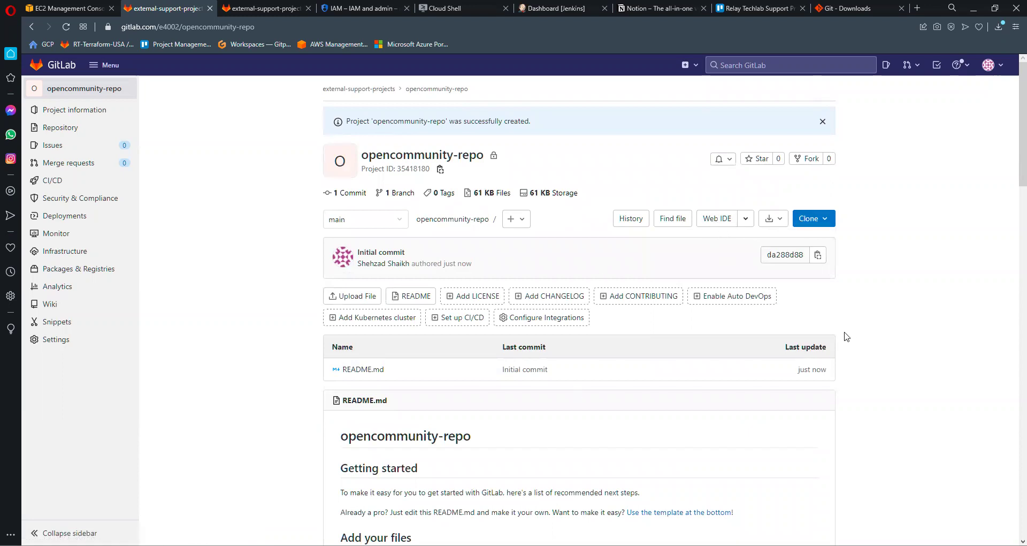
Step: Switch to Paint and add the label "IDE (vscode, intellj, notep++, atom)" above the git box
key("alt+Tab")
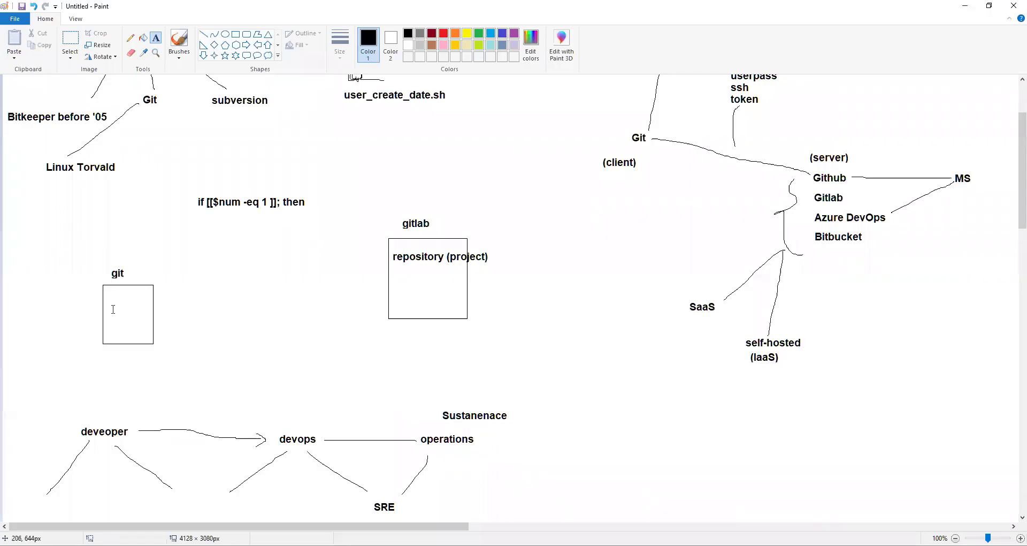
left_click(106, 245)
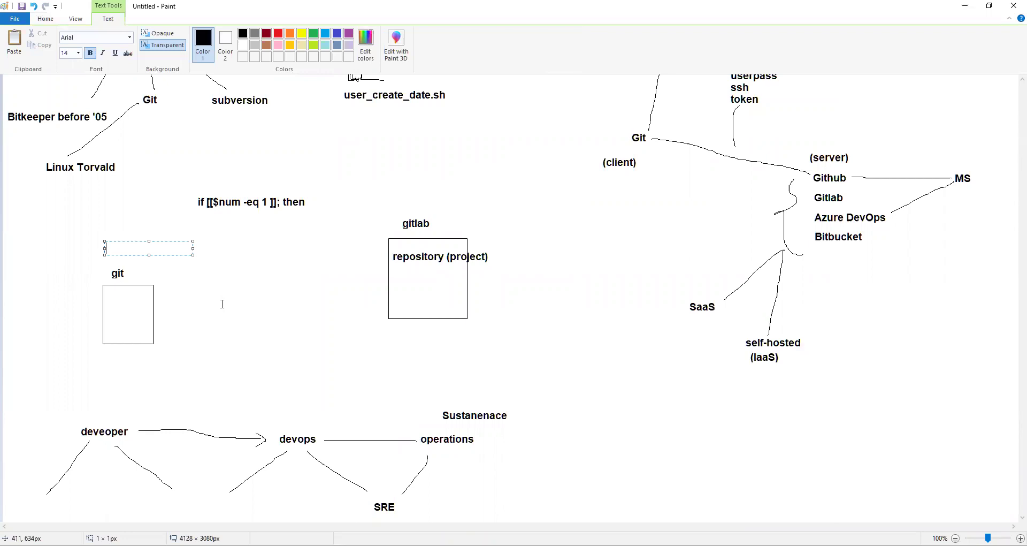
type("ID E (vscode & intellj")
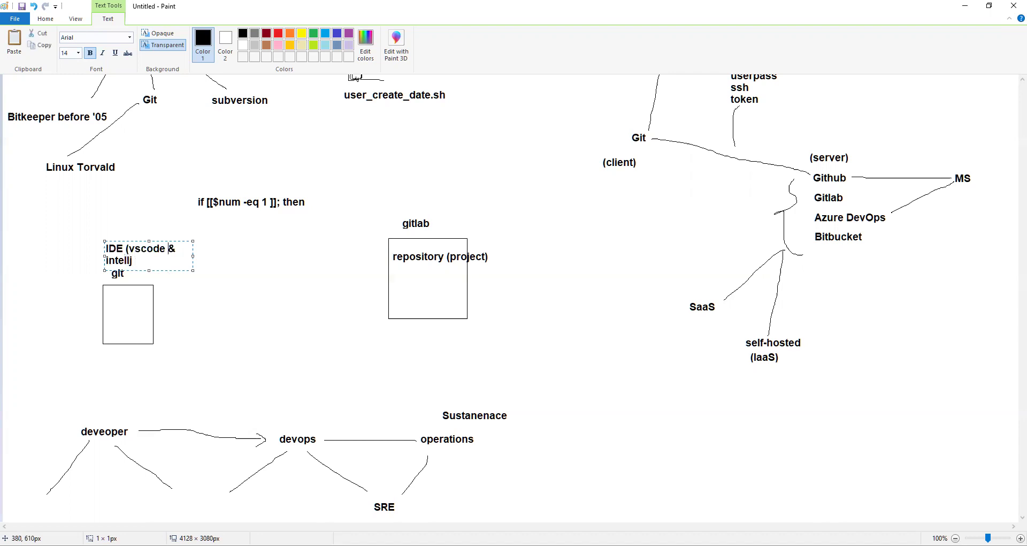
left_click(179, 249)
key("BackSpace")
key("BackSpace")
type(",")
left_click(135, 261)
type(", notepadd")
key("BackSpace")
key("BackSpace")
key("BackSpace")
type("++, atom")
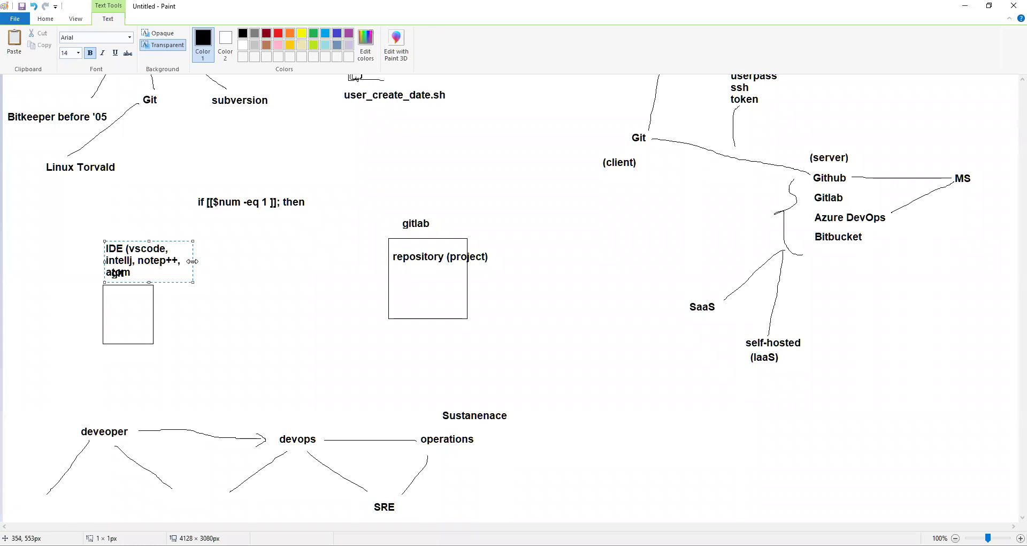
left_click_drag(192, 261, 310, 261)
type(")")
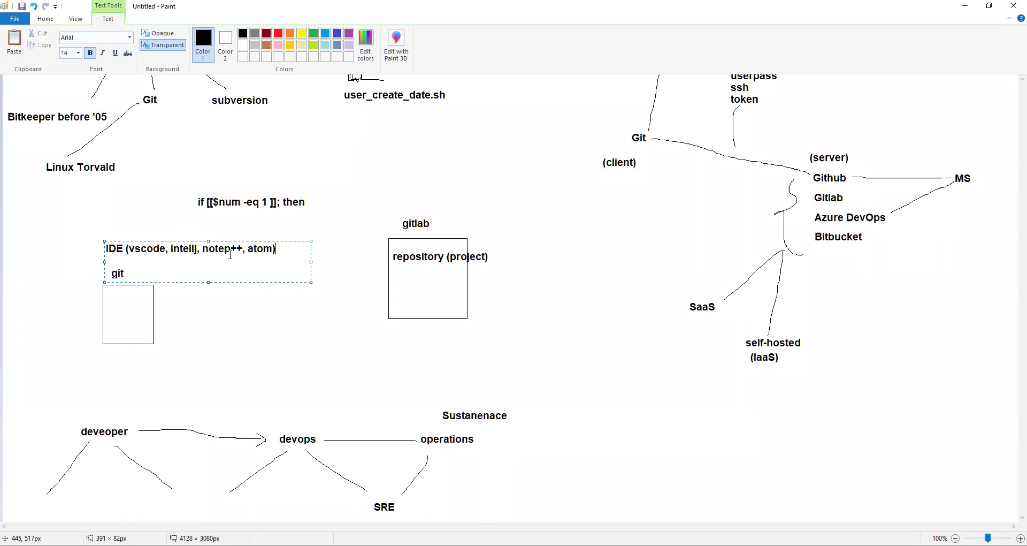
left_click(210, 343)
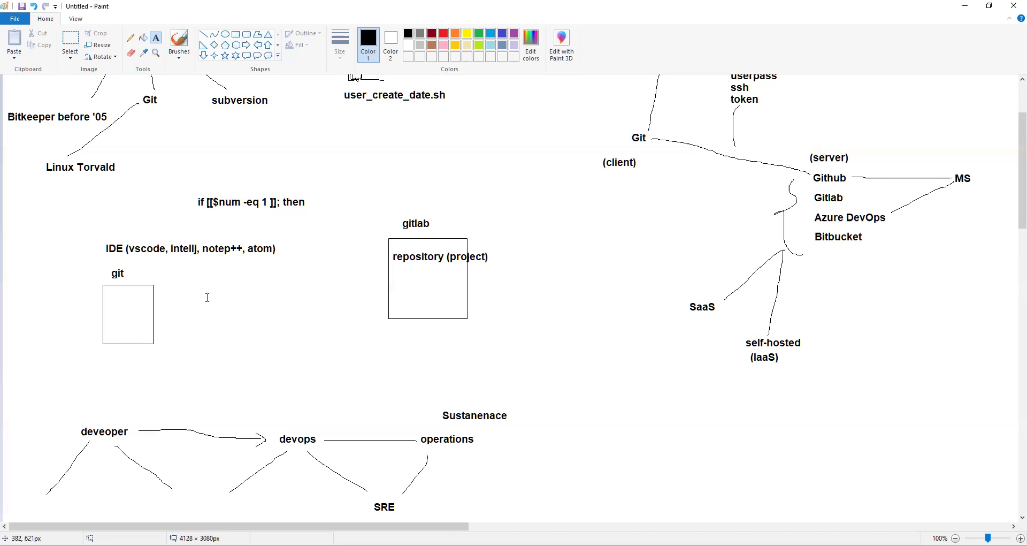
Step: Draw a freehand loop with the Pencil around the devops and SRE labels
scroll(281, 306, "down", 5)
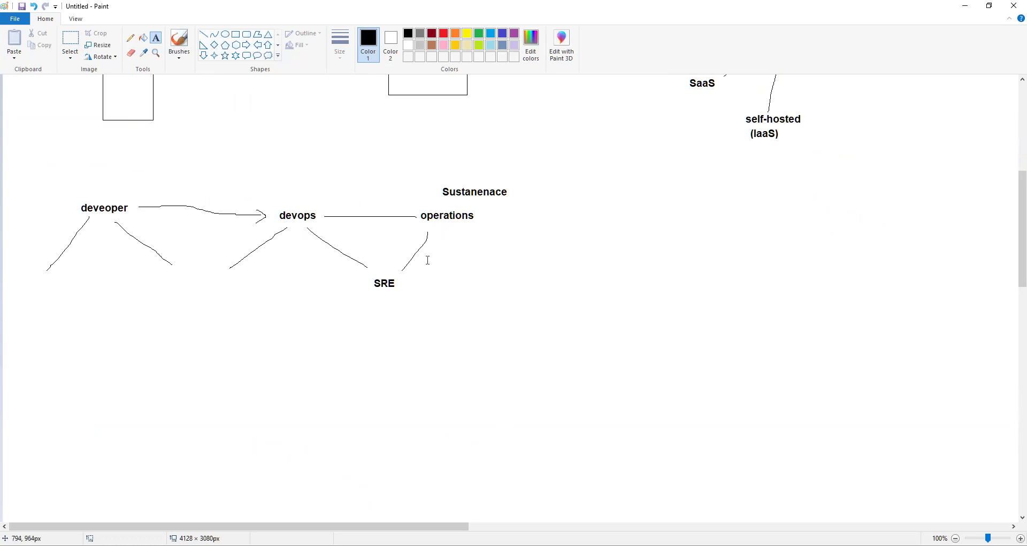
scroll(428, 262, "up", 3)
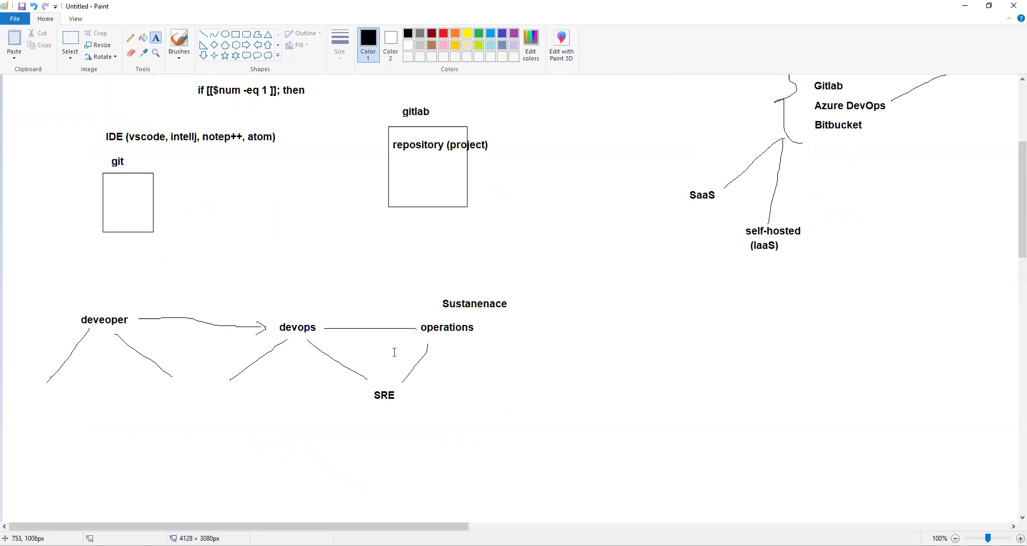
left_click(130, 38)
mouse_move(270, 323)
left_mouse_down()
mouse_move(291, 356)
mouse_move(392, 417)
mouse_move(323, 304)
mouse_move(267, 349)
left_mouse_up()
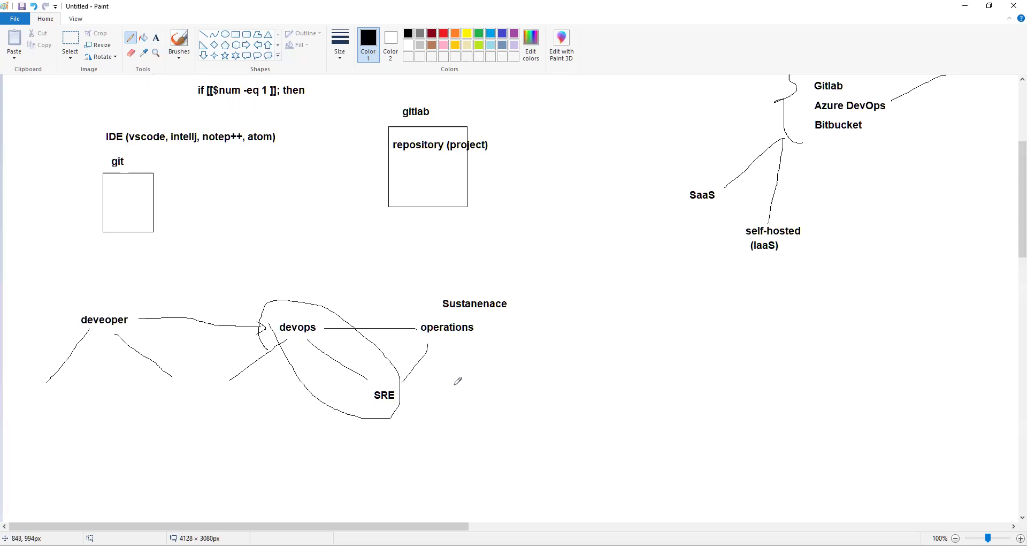
scroll(457, 381, "up", 4)
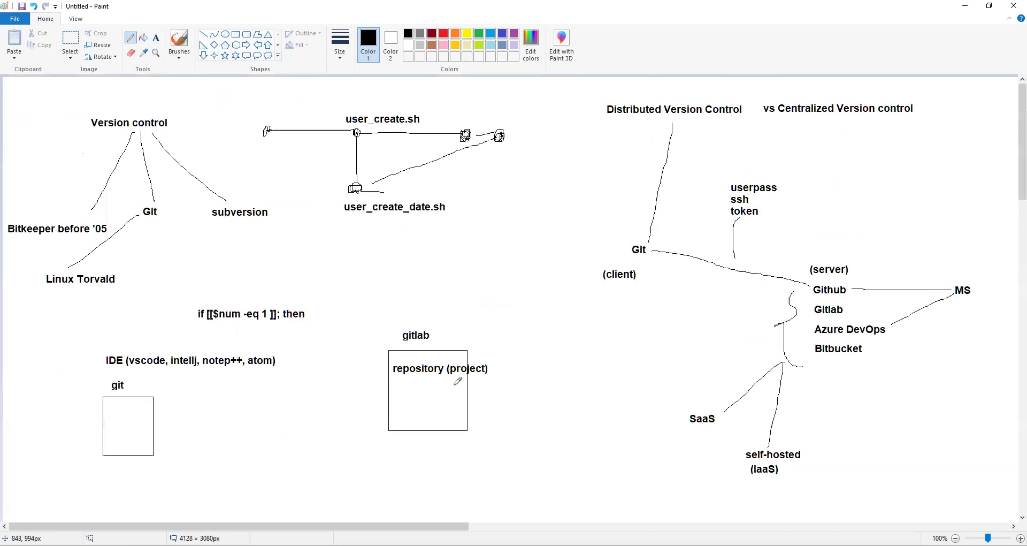
scroll(455, 383, "down", 4)
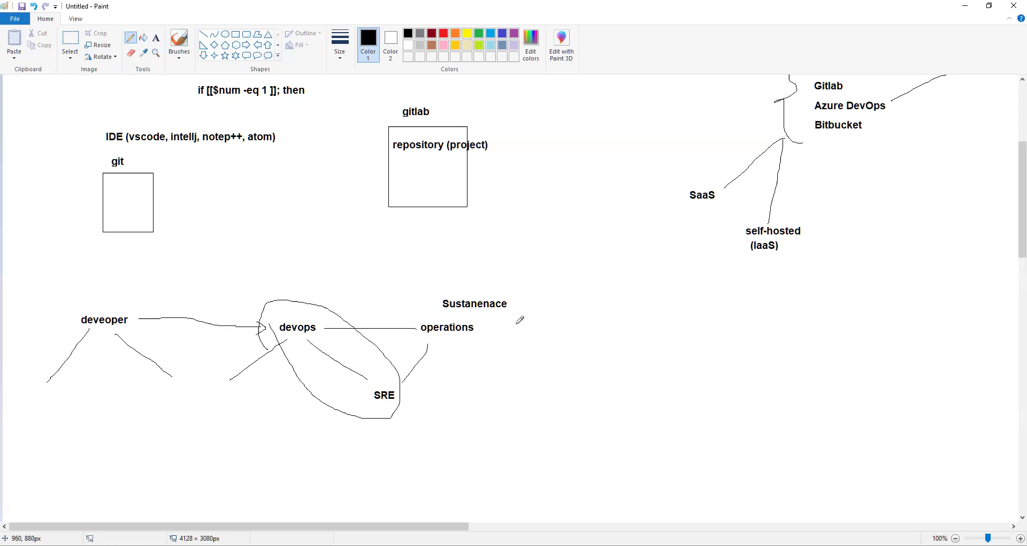
scroll(520, 320, "up", 5)
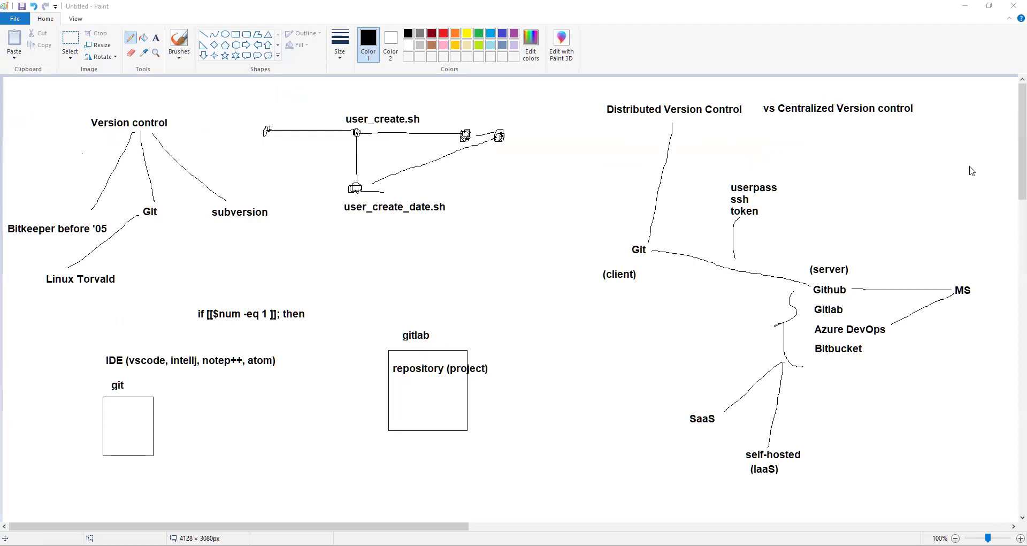
key("alt+Tab")
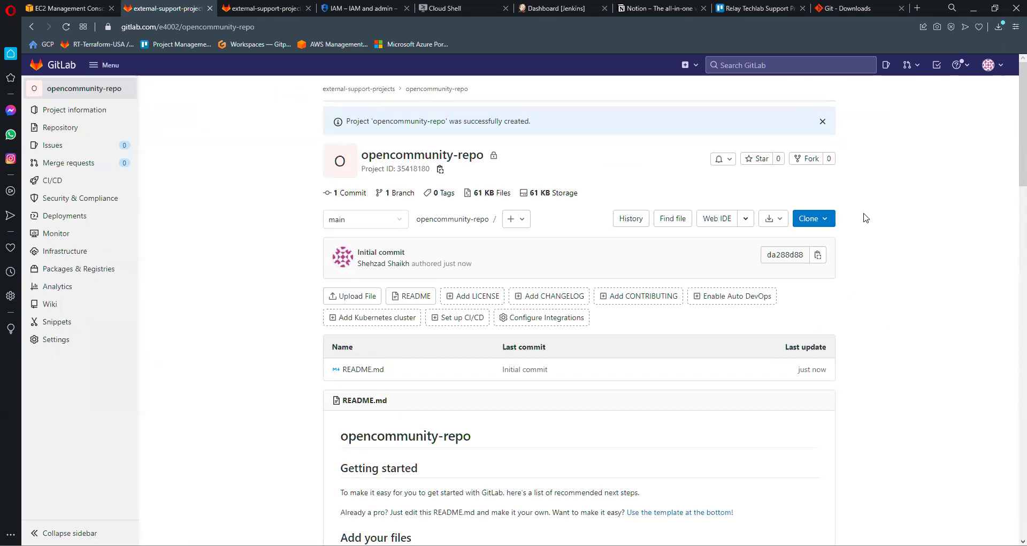
key("alt+Tab")
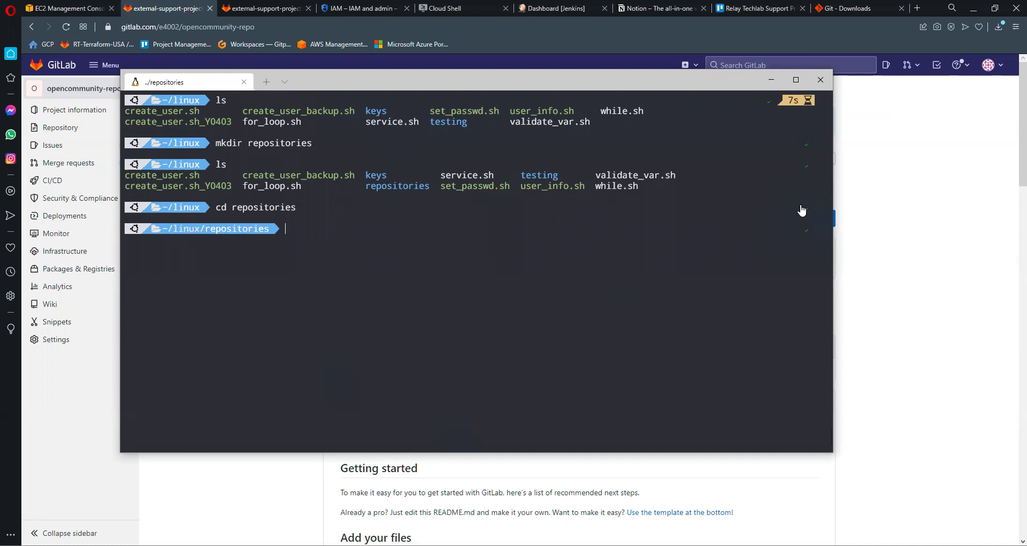
key("alt+Tab")
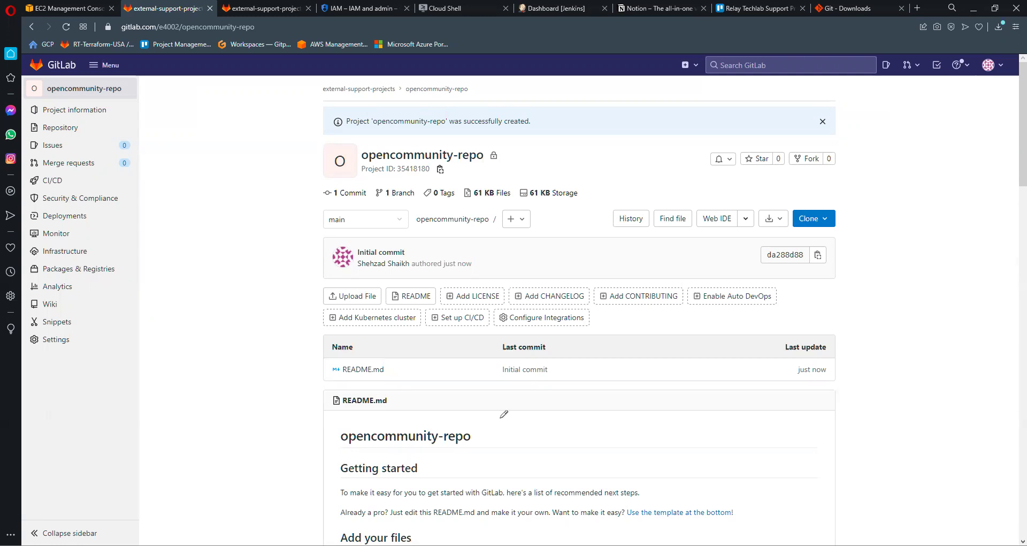
Step: Switch to Paint, draw a curved line outward from the git label and a rectangle about 60 by 38 px inside the gitlab box
key("alt+Tab")
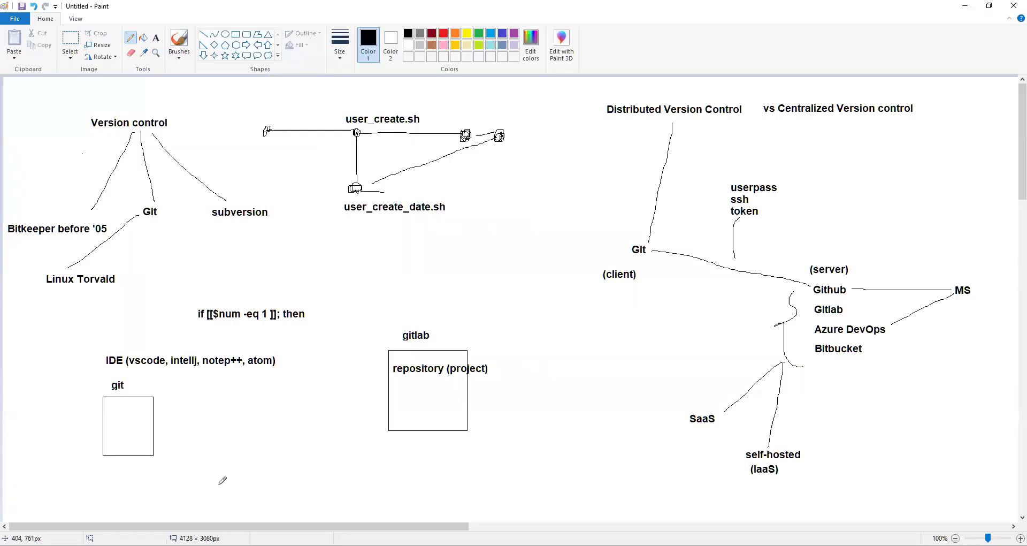
left_click_drag(110, 386, 68, 367)
left_click(236, 36)
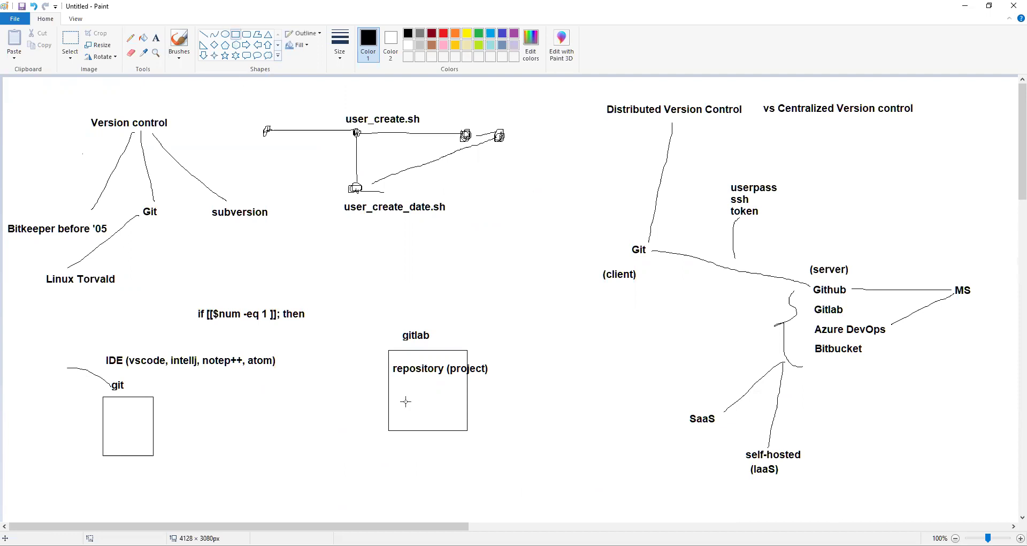
left_click_drag(400, 398, 436, 419)
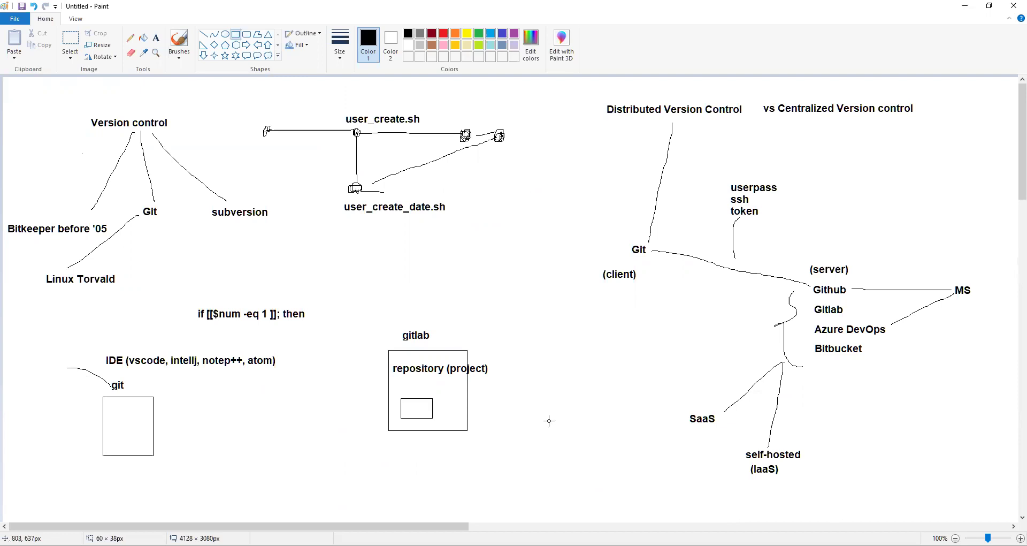
Step: Add a two-line note above the git box reading "padlock - public key" and "key - private key"
left_click(157, 39)
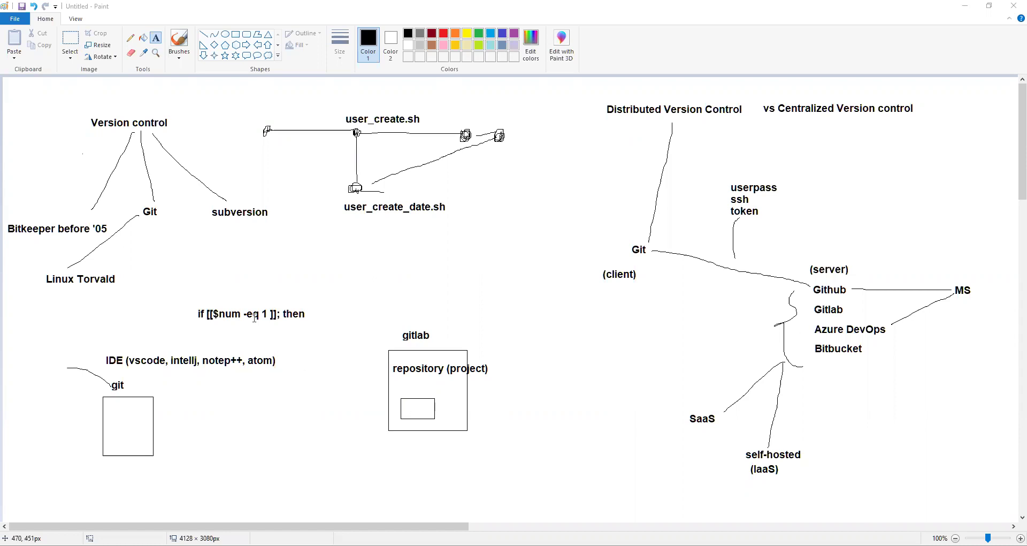
left_click(8, 321)
type("padlock - p")
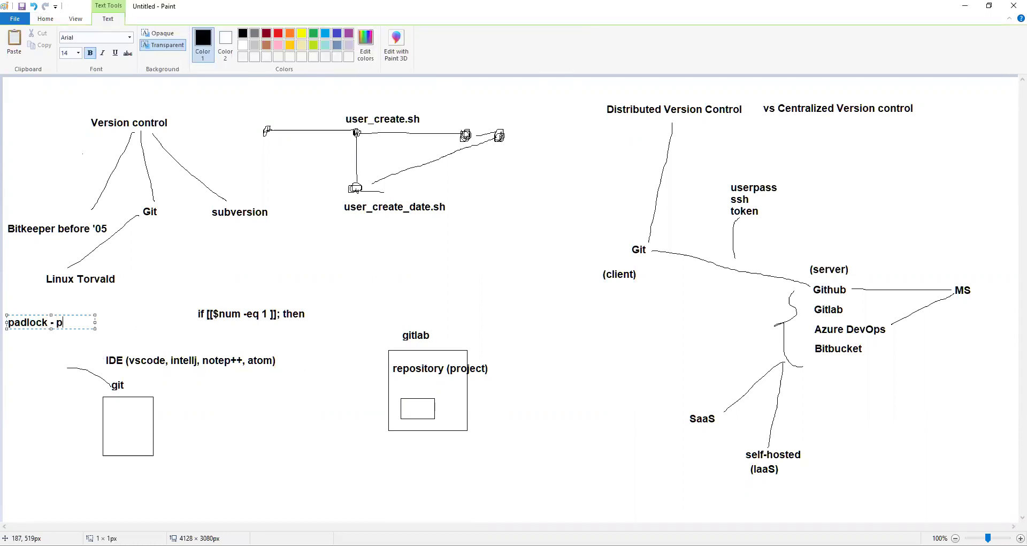
type("ublic key")
left_click_drag(95, 330, 149, 329)
left_click(138, 331)
key("Return")
type("key - private key")
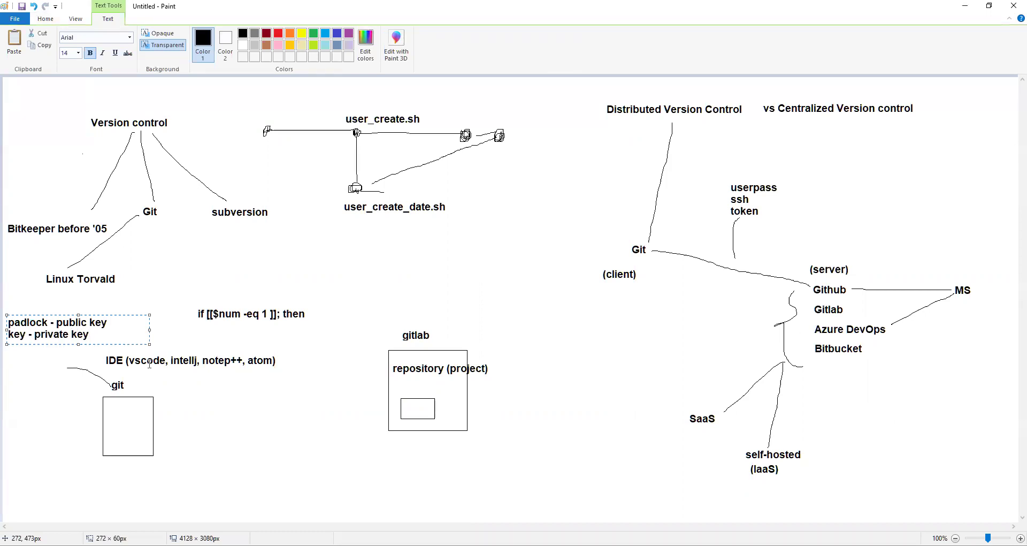
left_click(100, 454)
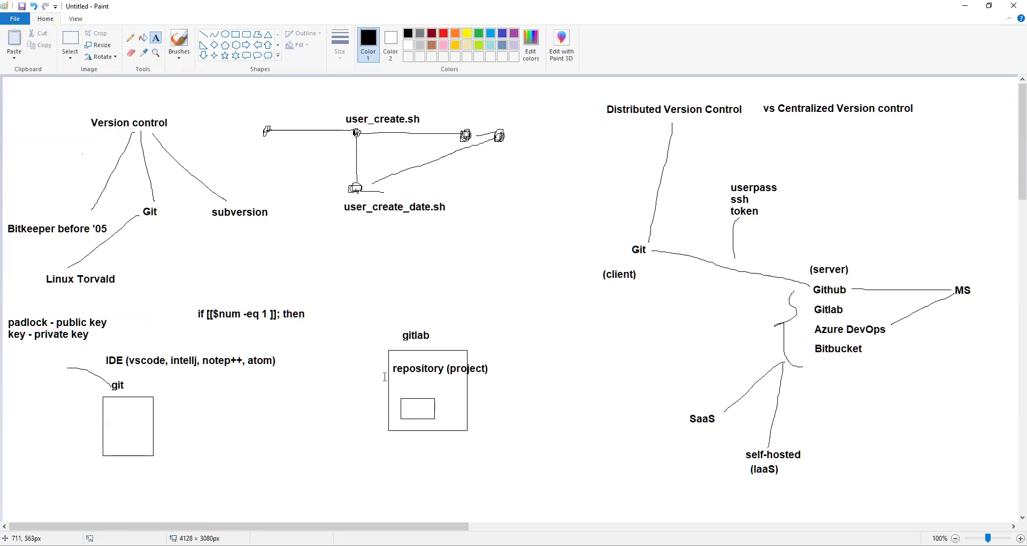
Step: Label the small rectangle inside the gitlab box "public key"
left_click(404, 405)
type("public key")
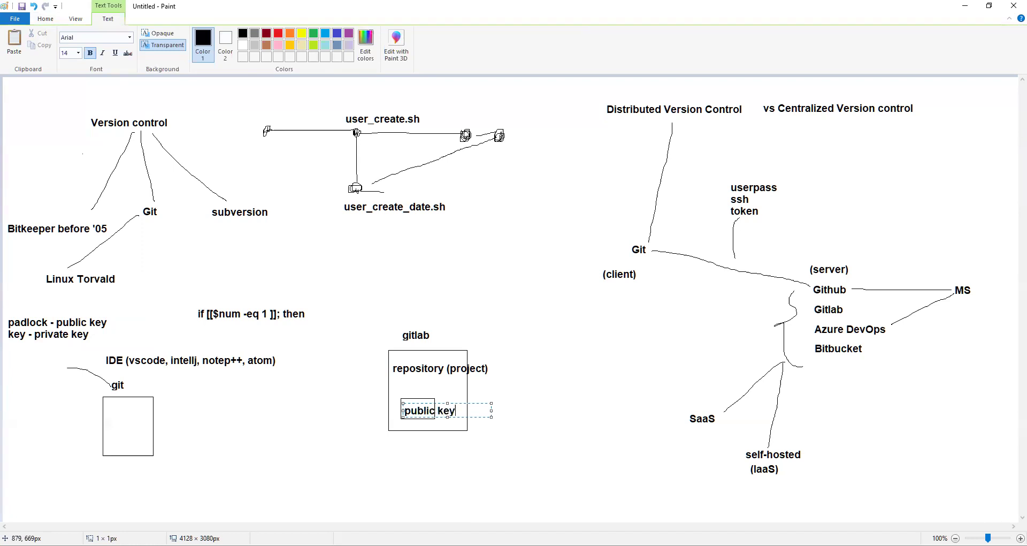
left_click(284, 454)
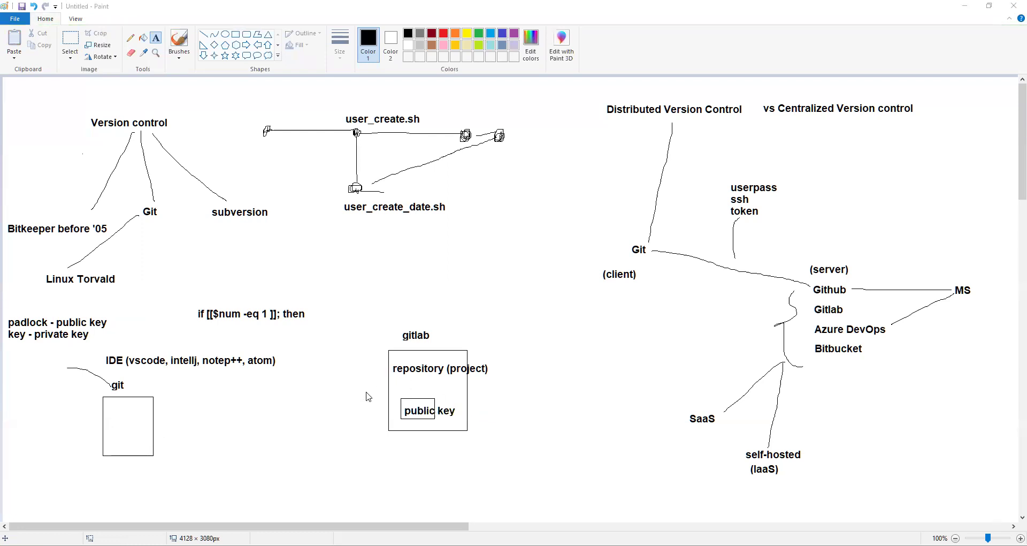
Step: Add the text "~/.ssh/authorized_keys" on one line beneath the gitlab box in the Paint diagram
key("alt+Tab")
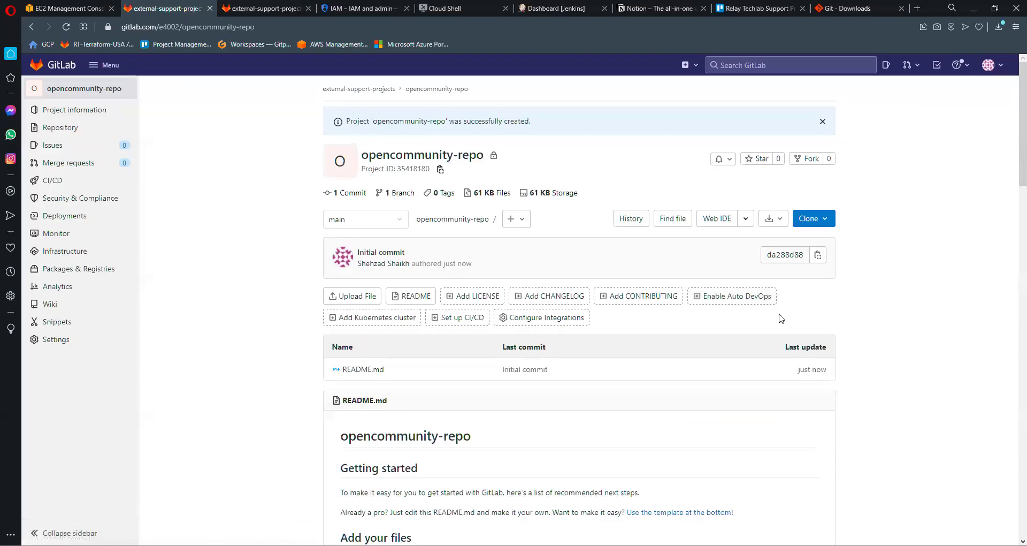
key("alt+Tab")
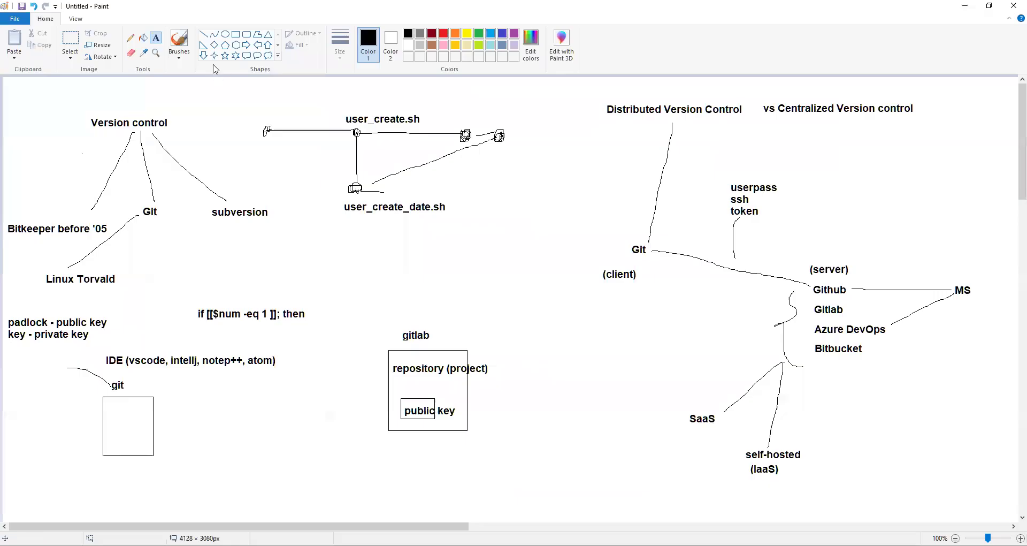
left_click(386, 439)
type("~/.ssh/")
type("authorize")
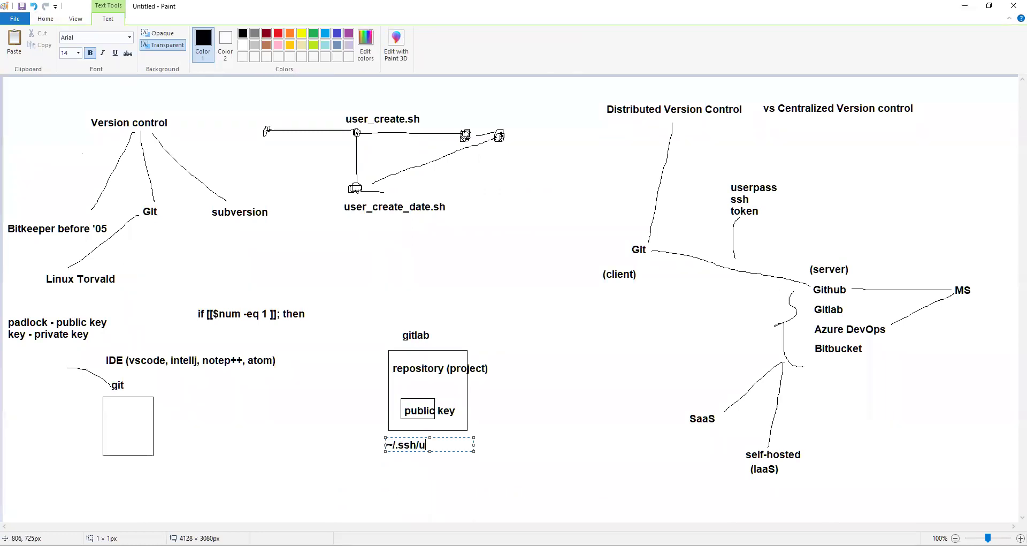
type("d_")
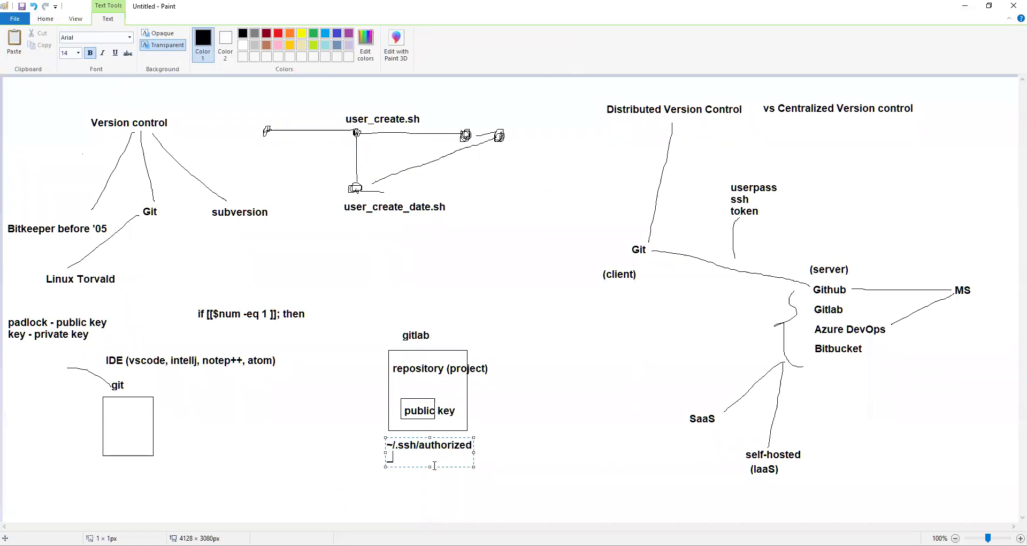
type("keys")
left_click_drag(474, 454, 535, 452)
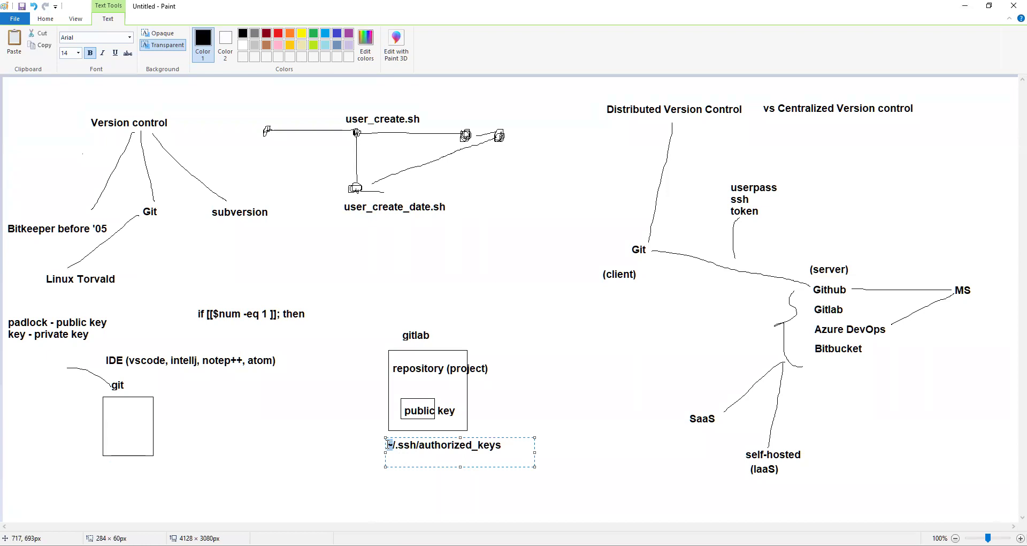
left_click(495, 402)
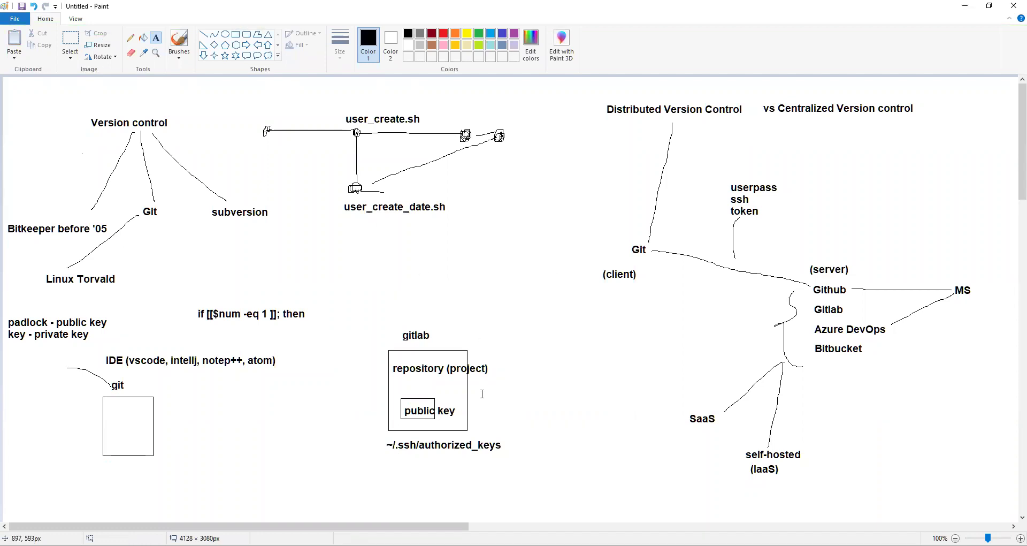
Step: Switch to GitLab in the browser and open the SSH Keys page of the user settings
key("alt+Tab")
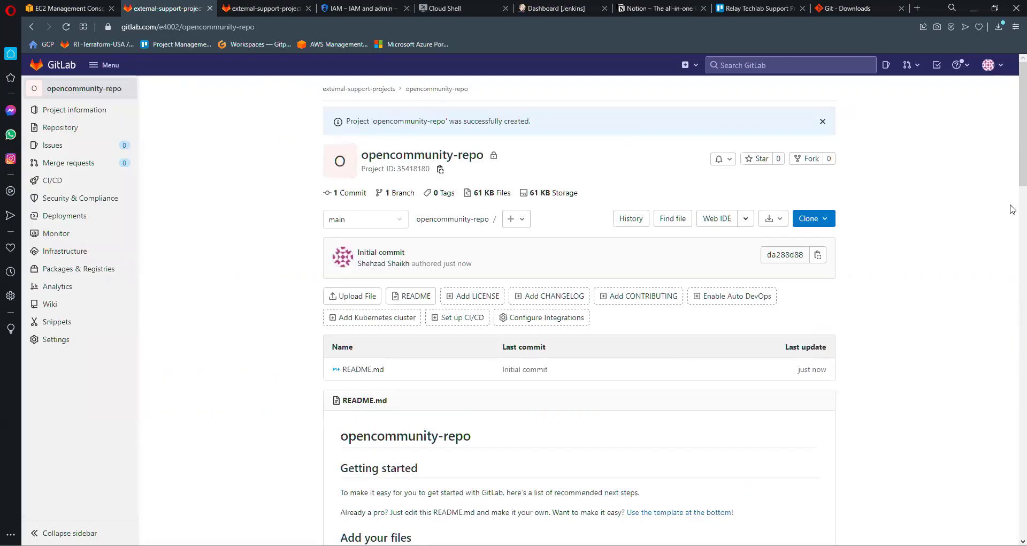
left_click(998, 65)
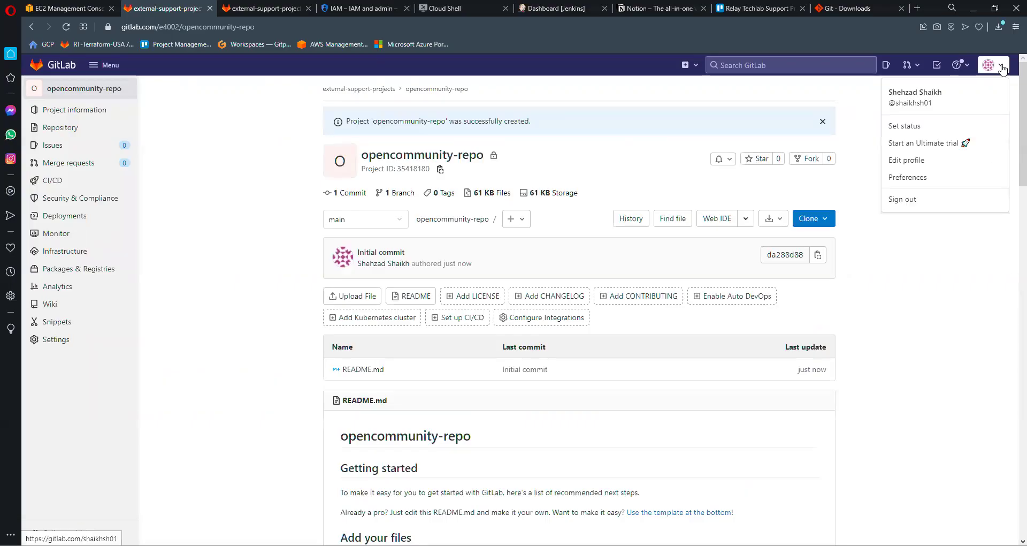
left_click(909, 177)
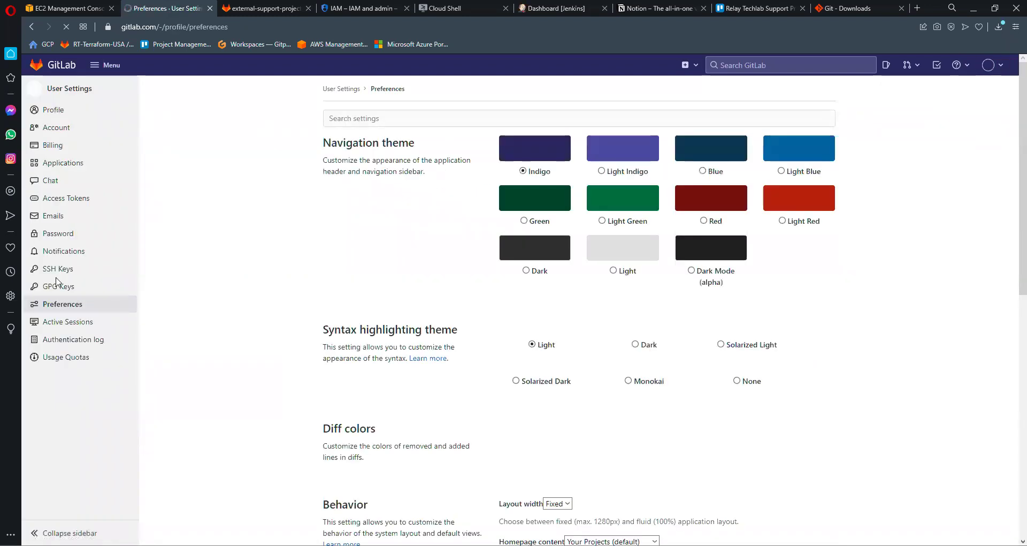
left_click(70, 274)
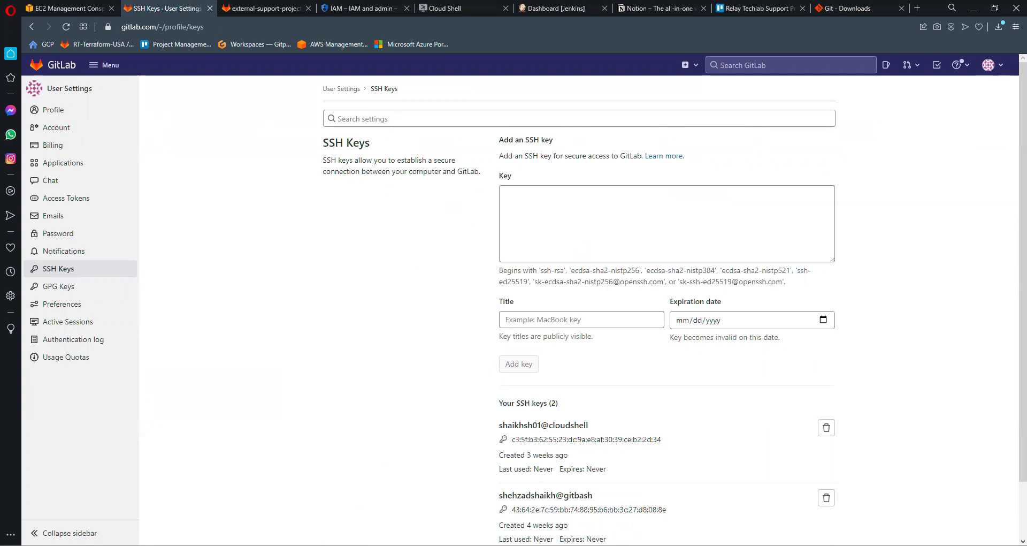
Step: Switch to the terminal and print the public key with cat ~/.ssh/id_rsa.pub
key("alt+Tab")
type("cat -")
type("/.ssh/")
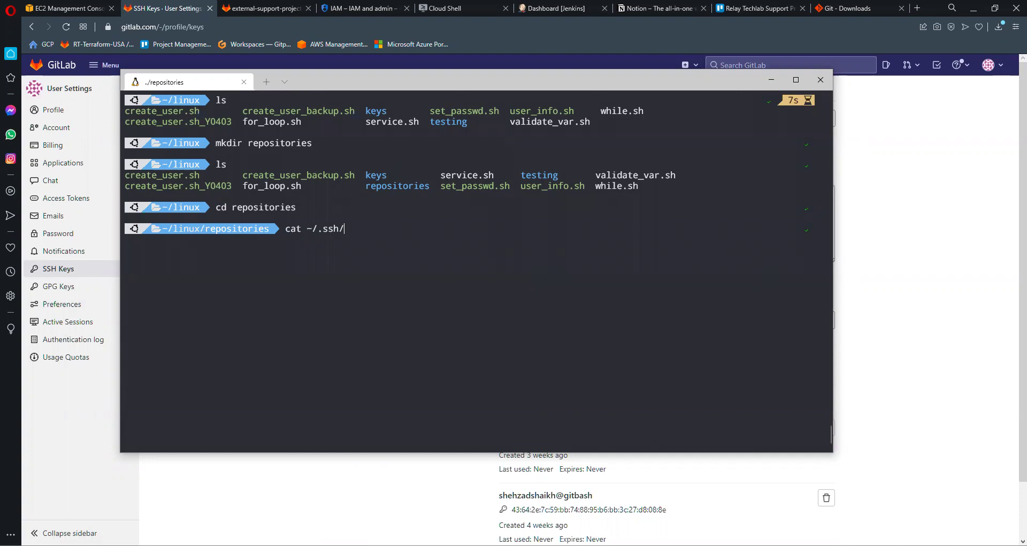
type("id_rsa.pub")
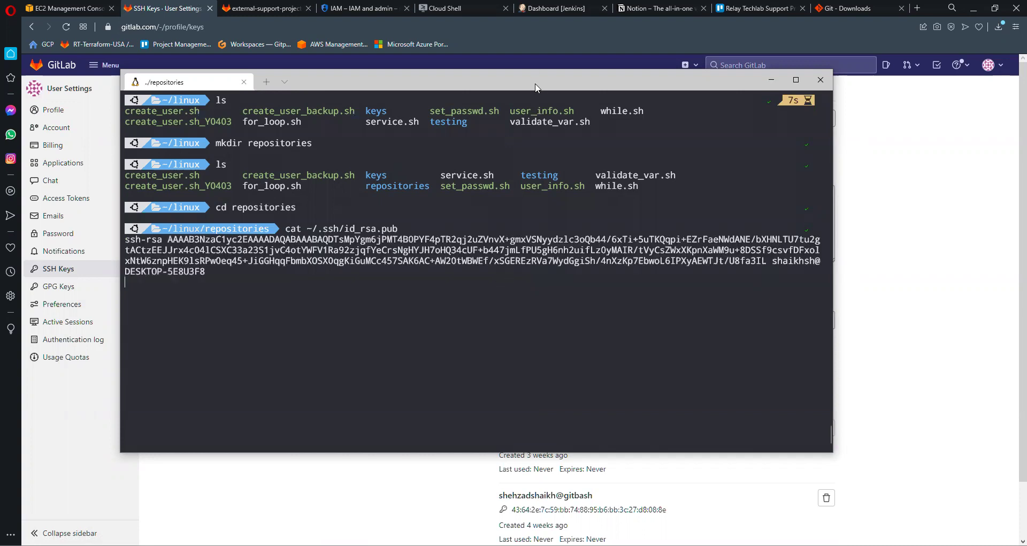
Step: Reposition and widen the terminal window, and copy the complete ssh-rsa public key from the output
left_click_drag(535, 87, 522, 64)
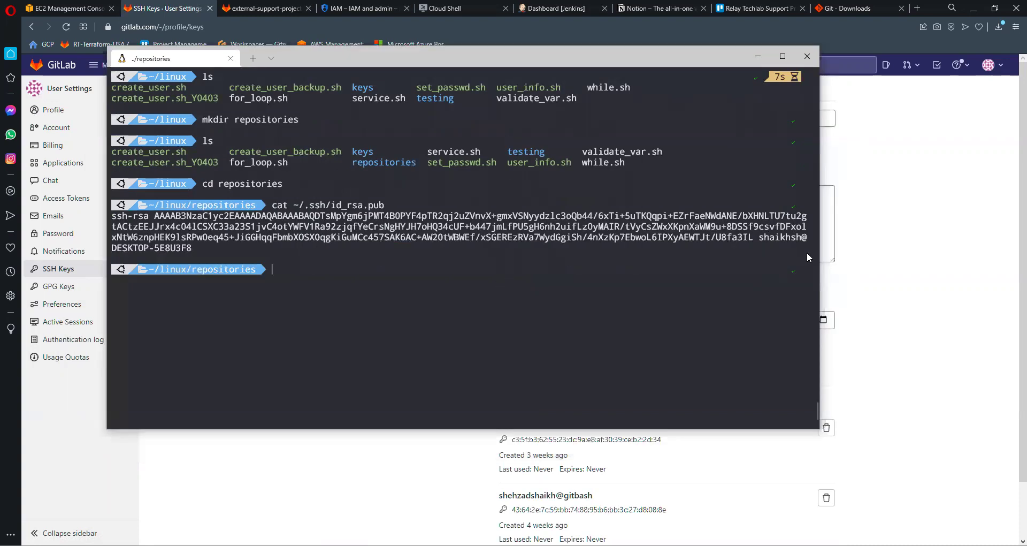
left_click_drag(822, 255, 879, 252)
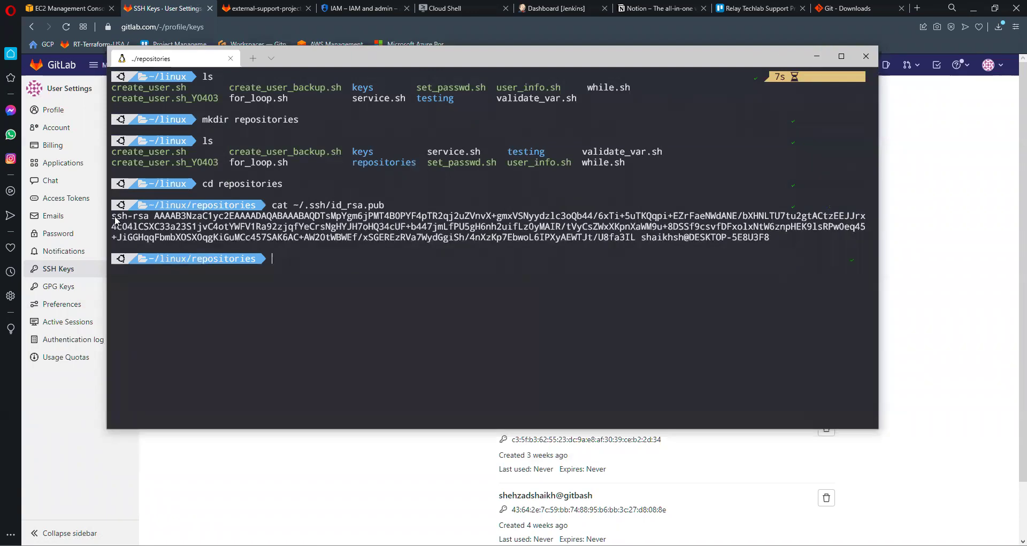
left_click_drag(113, 219, 769, 236)
right_click(769, 235)
left_click_drag(878, 246, 895, 246)
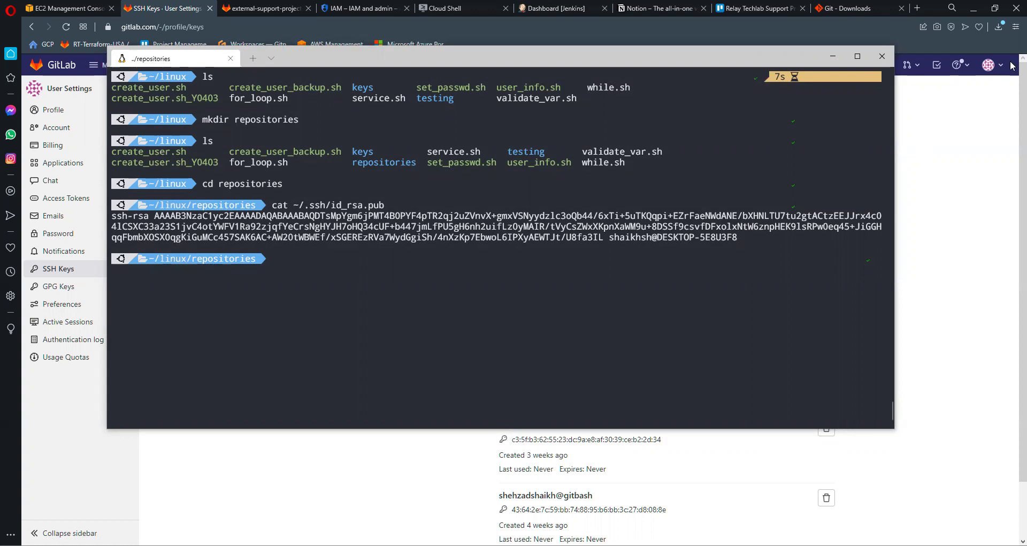
left_click(756, 287)
left_click_drag(114, 221, 690, 240)
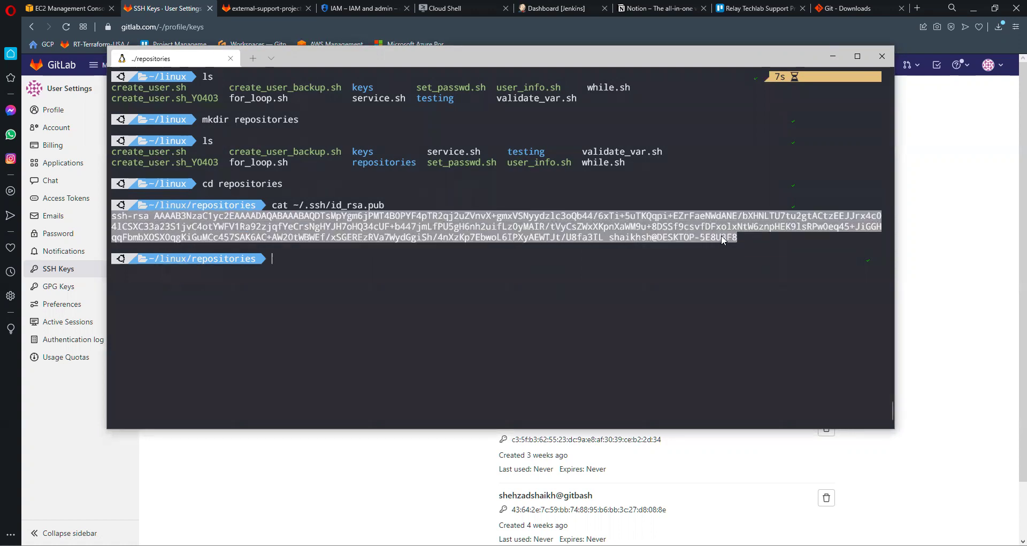
key("ctrl+c")
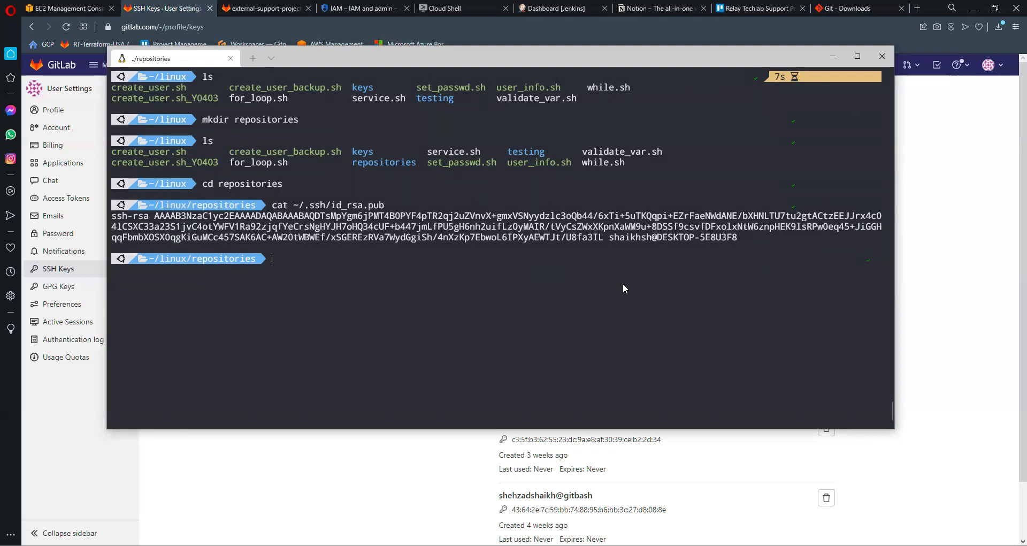
Step: Return to GitLab, paste the public key as a new SSH key with no expiration date, and add it
key("alt+Tab")
left_click(629, 231)
key("ctrl+v")
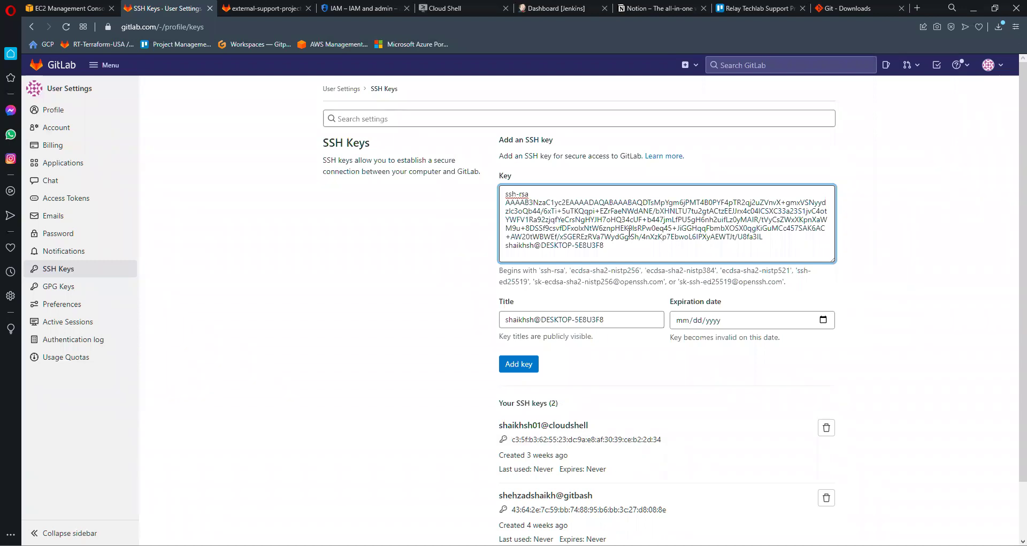
left_click(926, 232)
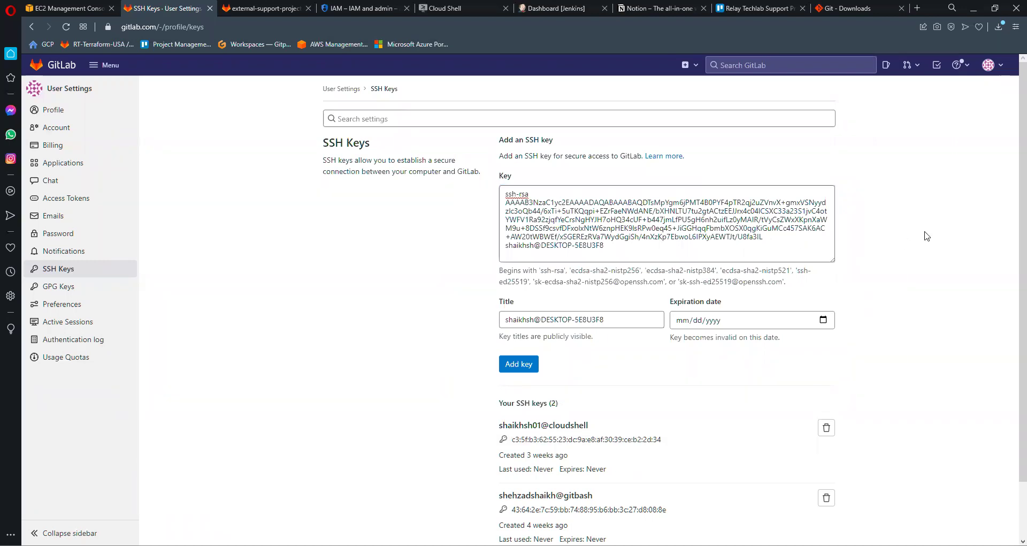
scroll(591, 360, "down", 1)
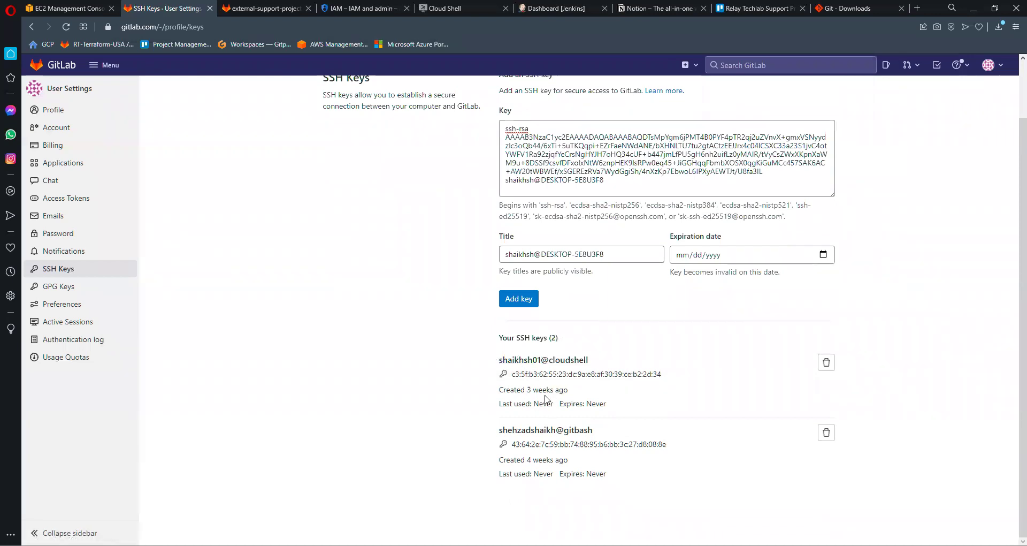
scroll(460, 390, "up", 1)
left_click(517, 365)
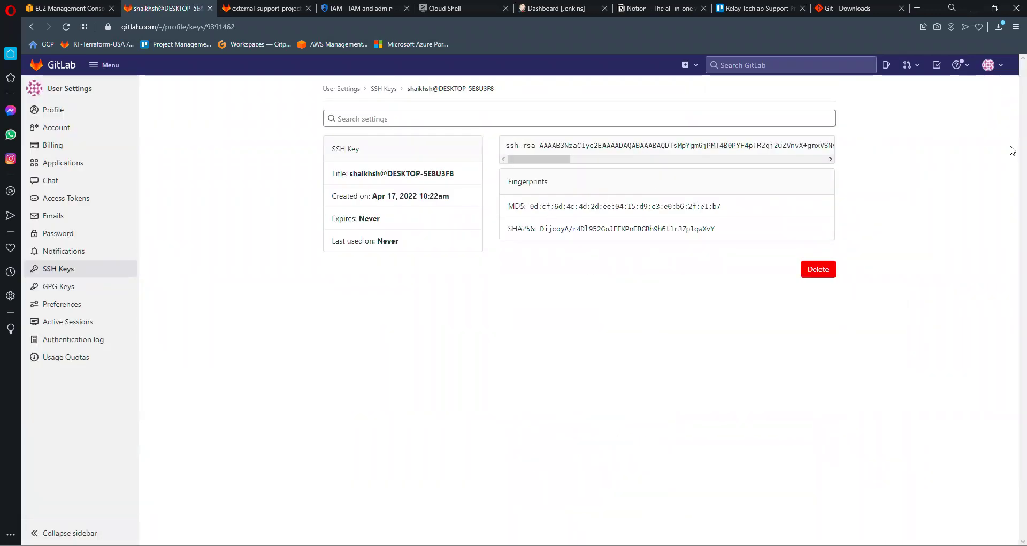
Step: Search the GitLab projects for "open" and open the opencommunity-repo project
left_click(97, 67)
mouse_move(128, 96)
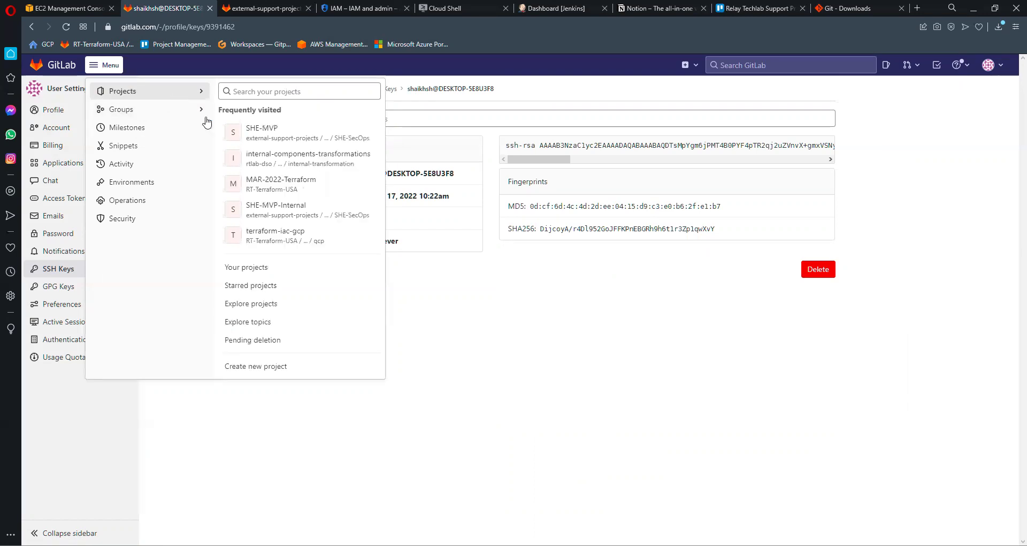
left_click(297, 93)
type("open")
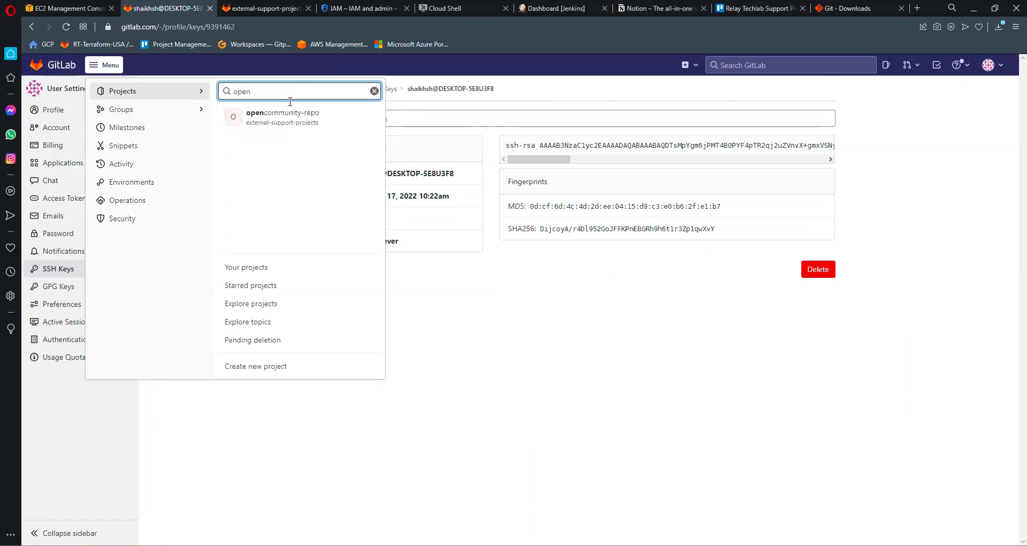
left_click(297, 118)
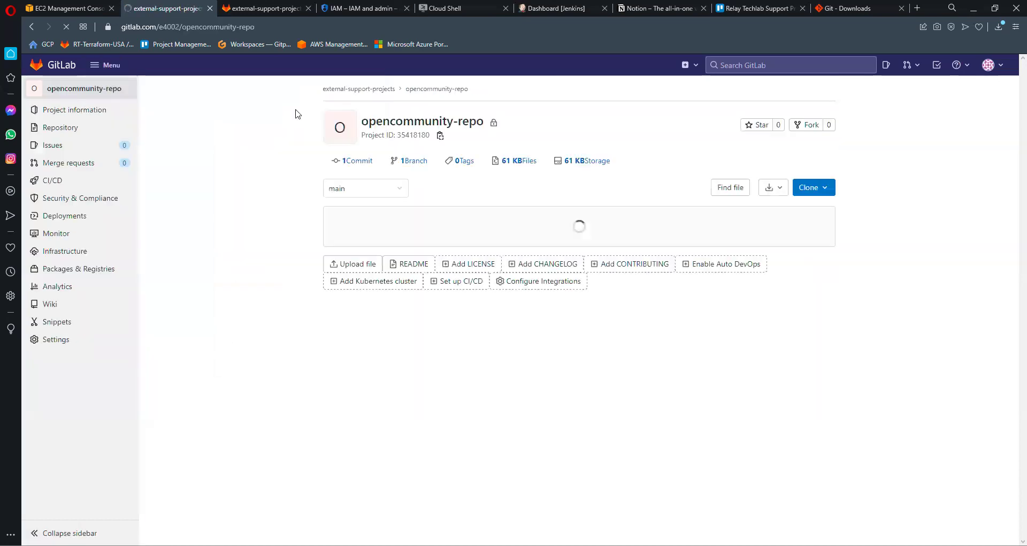
Step: Copy the project's SSH clone URL and run git clone with it in the terminal's ~/linux/repositories folder
left_click(809, 185)
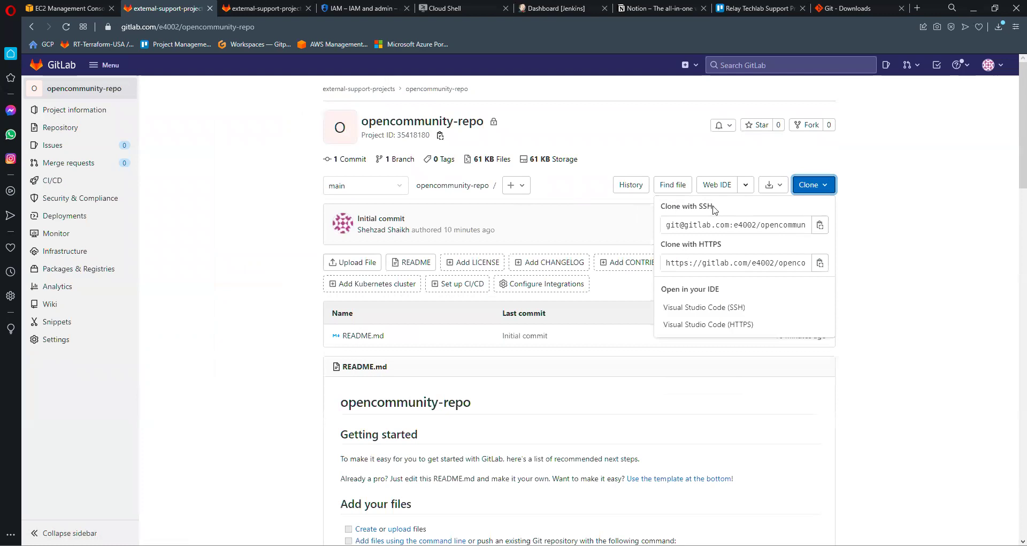
left_click(820, 225)
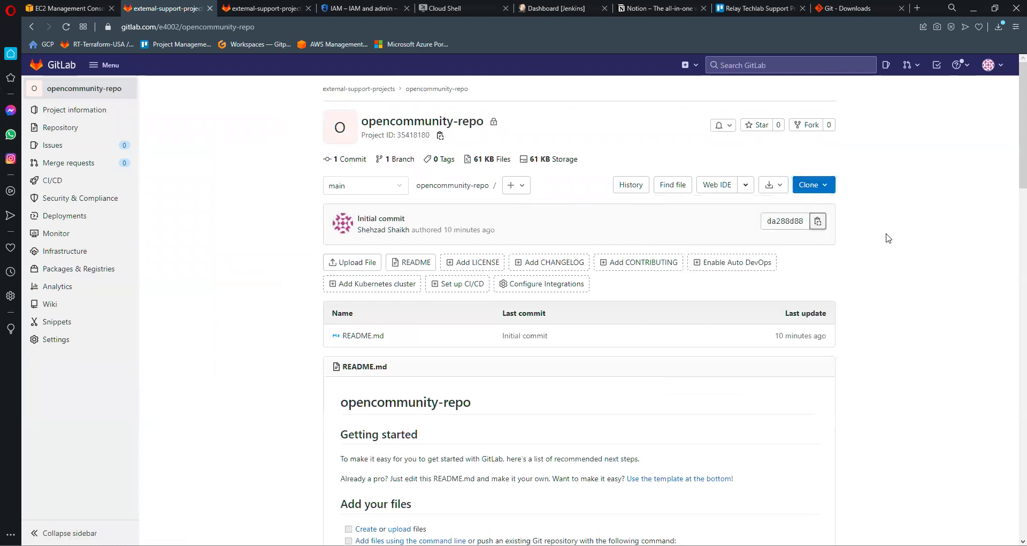
key("alt+Tab")
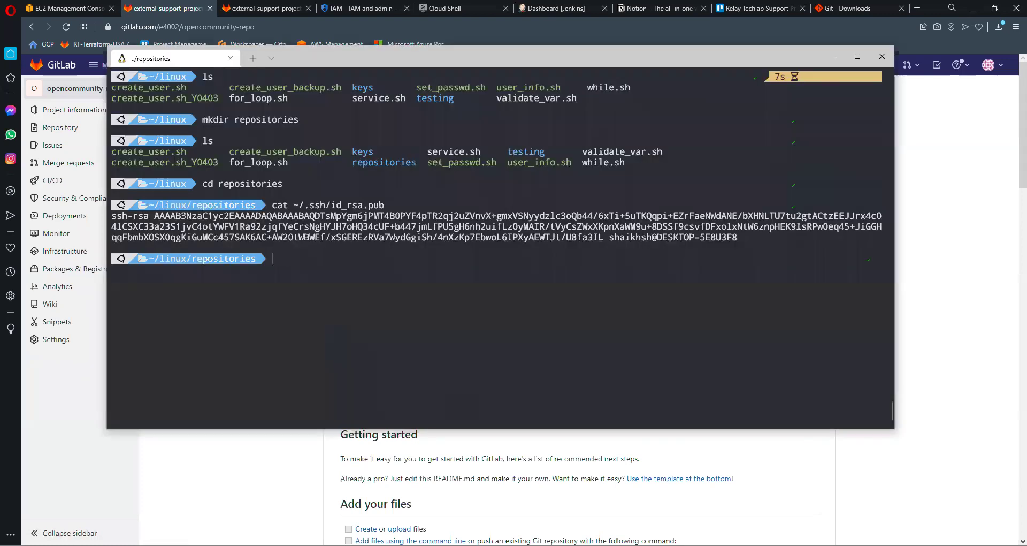
type("git clone")
key("ctrl+v")
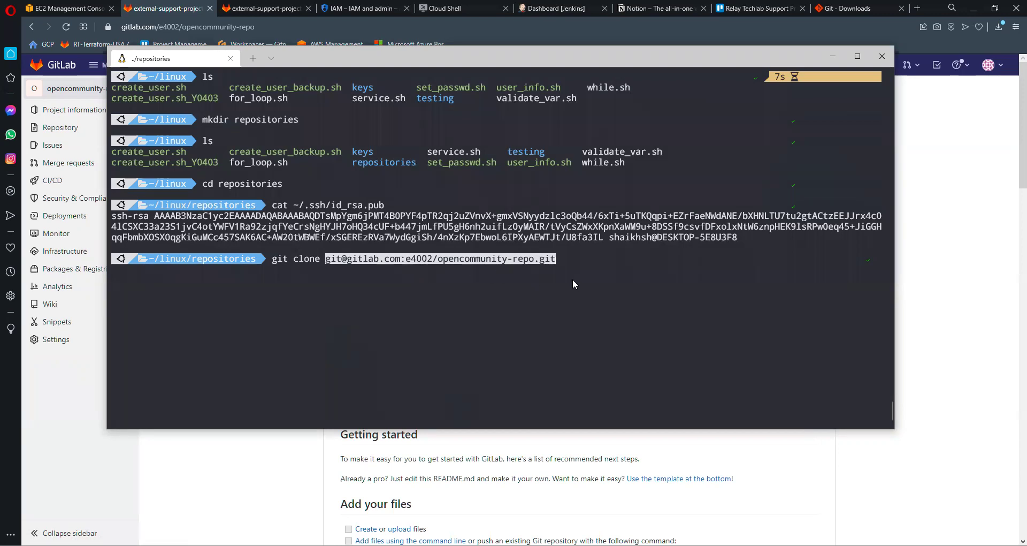
key("Return")
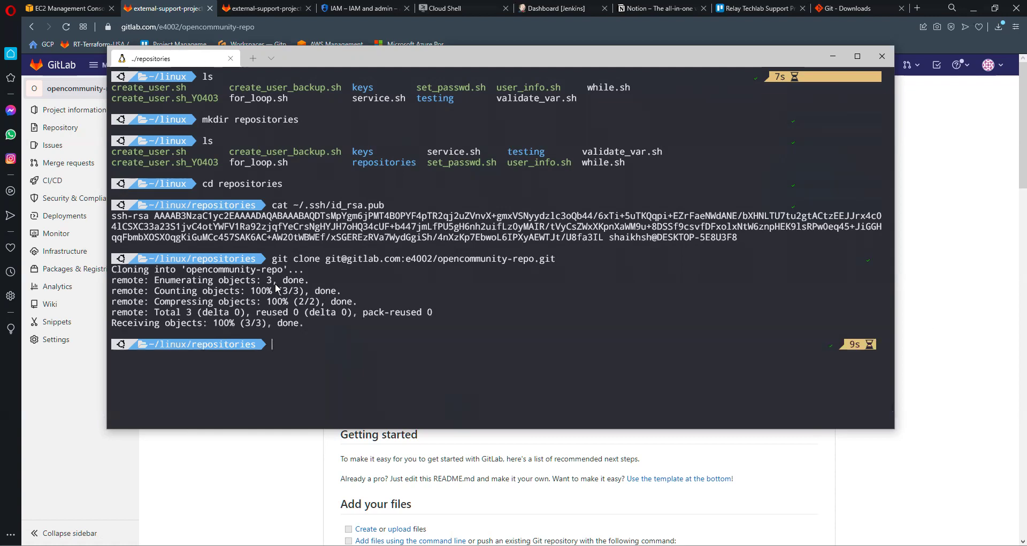
Step: Switch to Paint and add the label "private_key" inside the git box, nudged slightly toward its left edge
key("alt+Tab")
left_click(110, 426)
type("private_key")
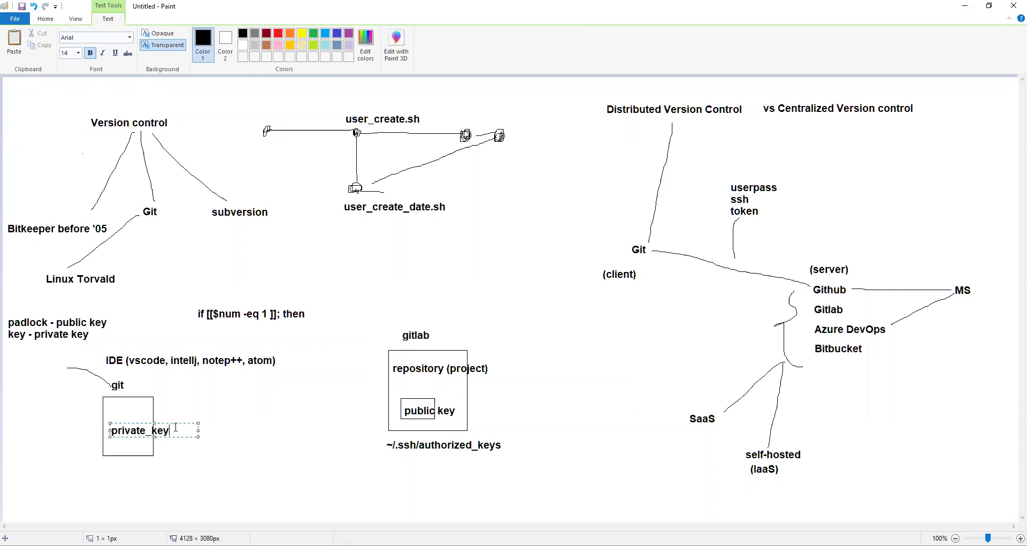
left_click_drag(175, 424, 171, 424)
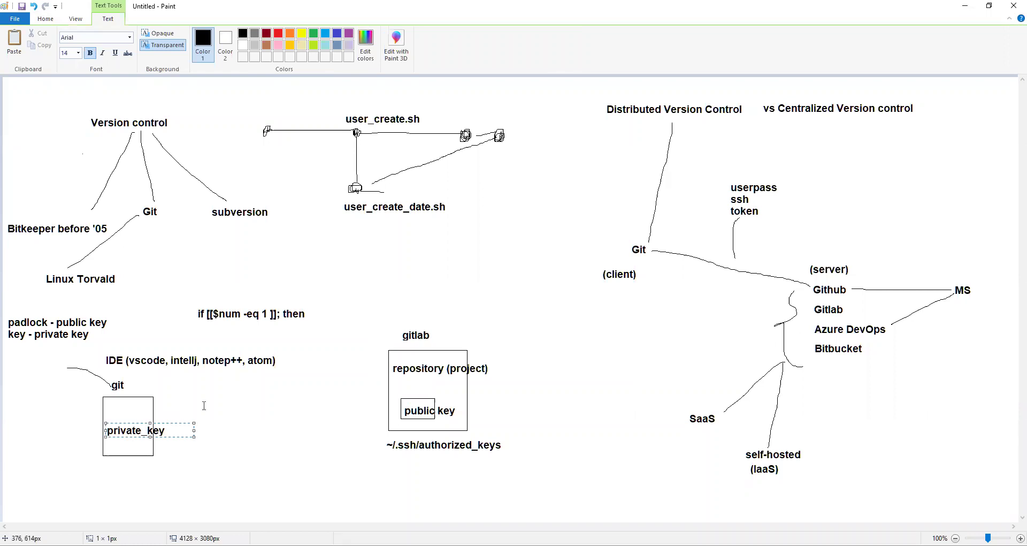